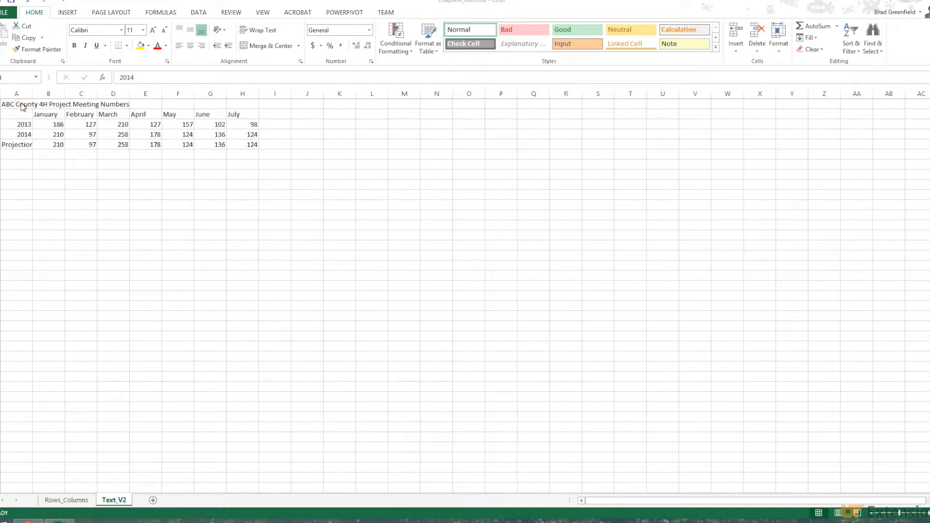
Step: Append the word "Add" to the end of the title text in cell A1
click(19, 102)
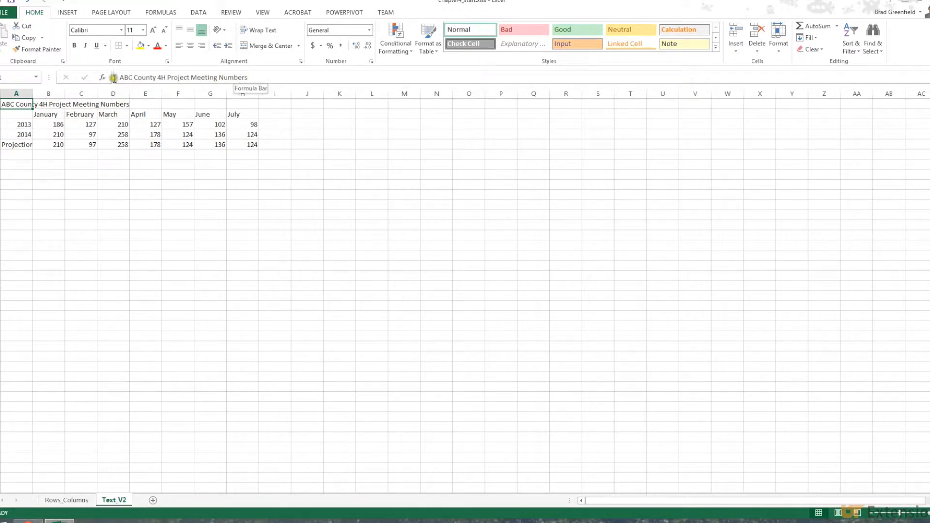
click(252, 78)
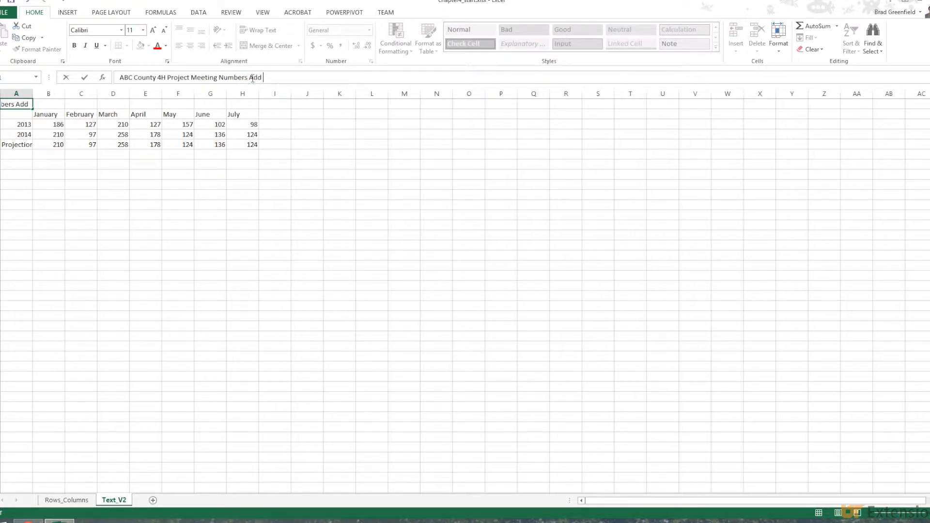
text(Add)
click(262, 104)
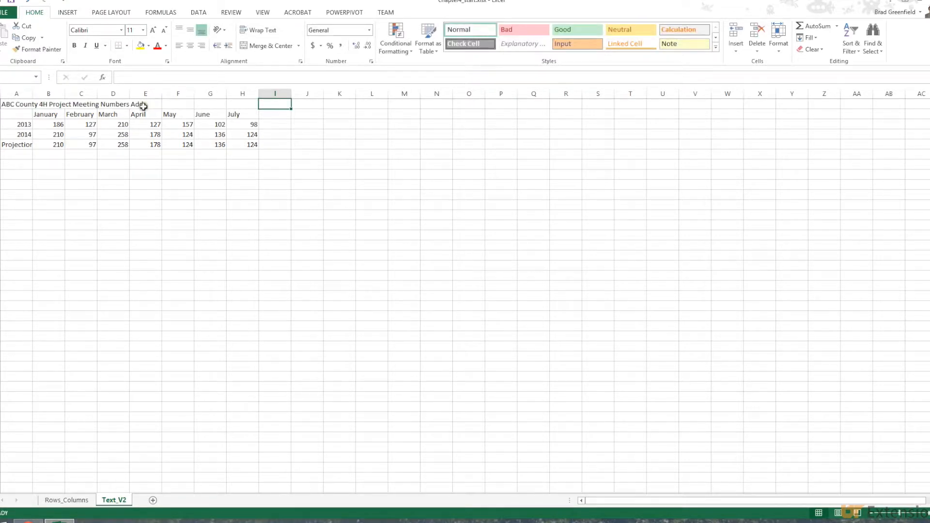
Step: Examine cells A1 through E1 individually to determine which cell actually holds the title text
click(22, 104)
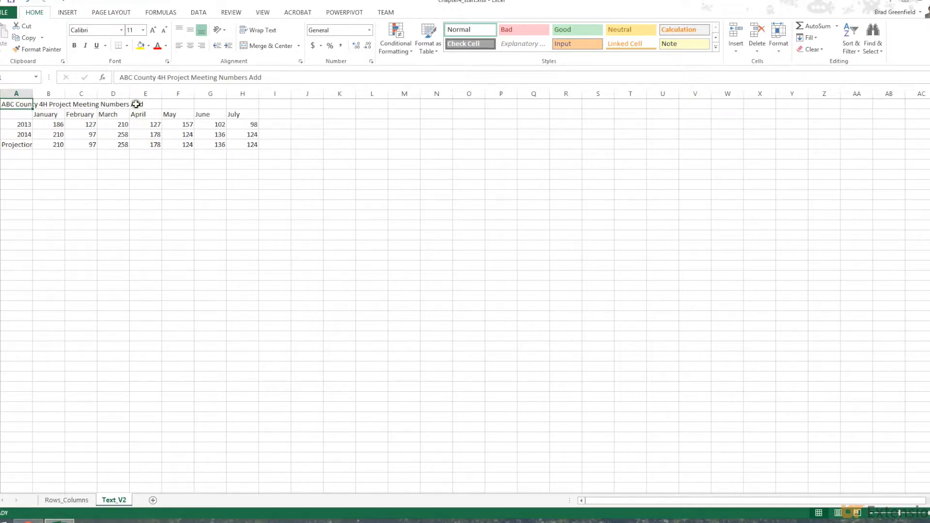
click(49, 105)
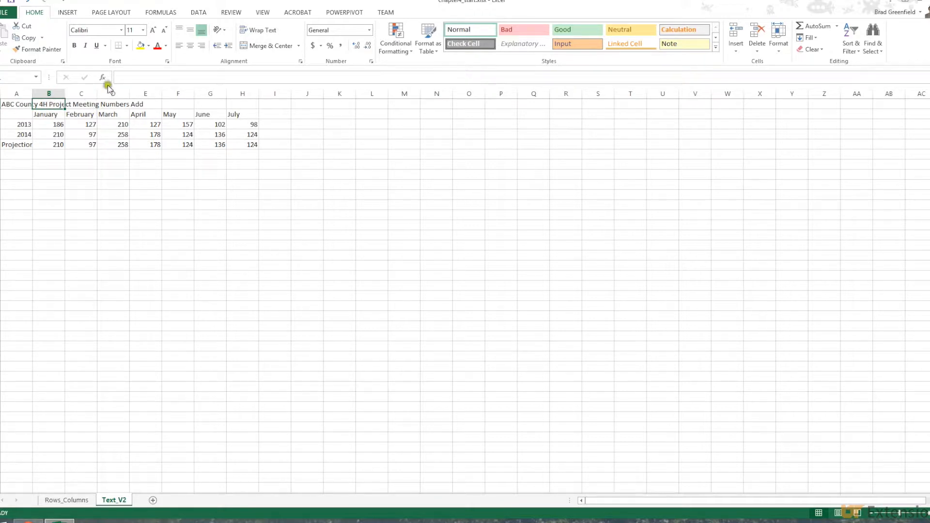
click(82, 103)
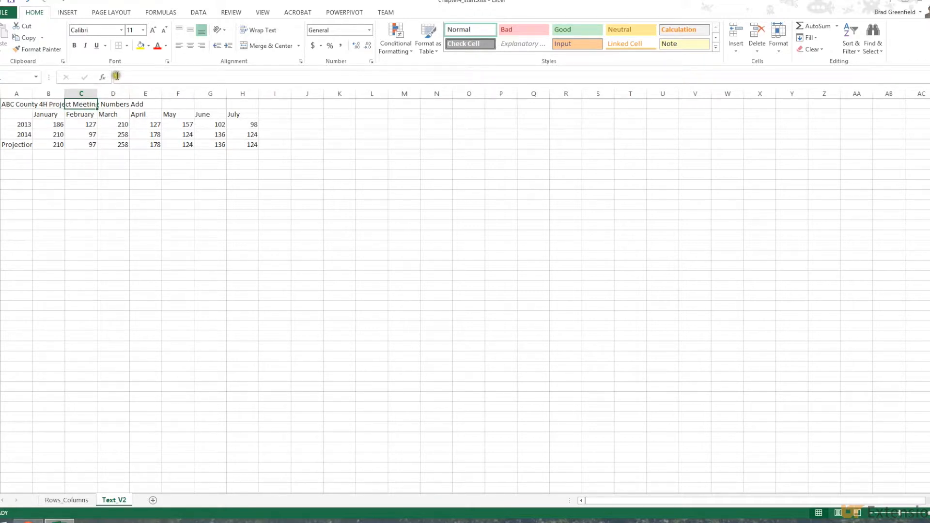
click(113, 104)
click(137, 105)
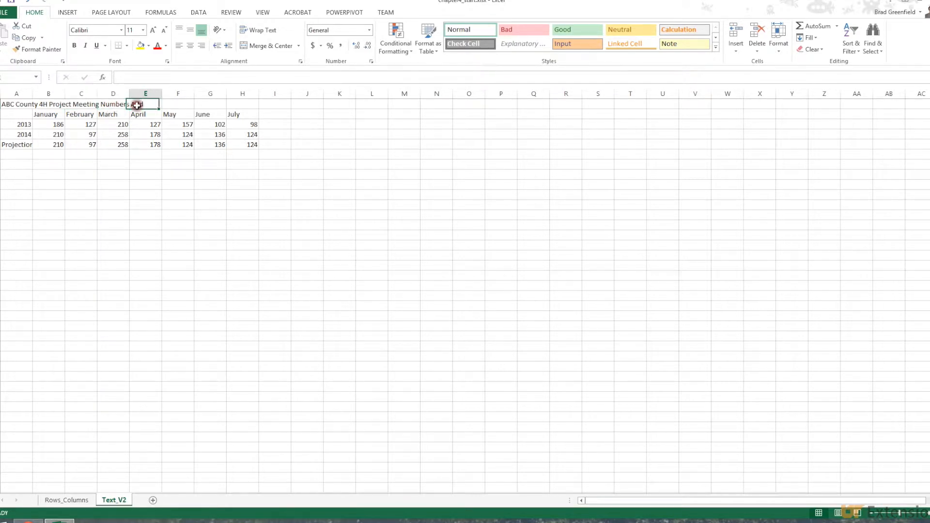
double_click(90, 105)
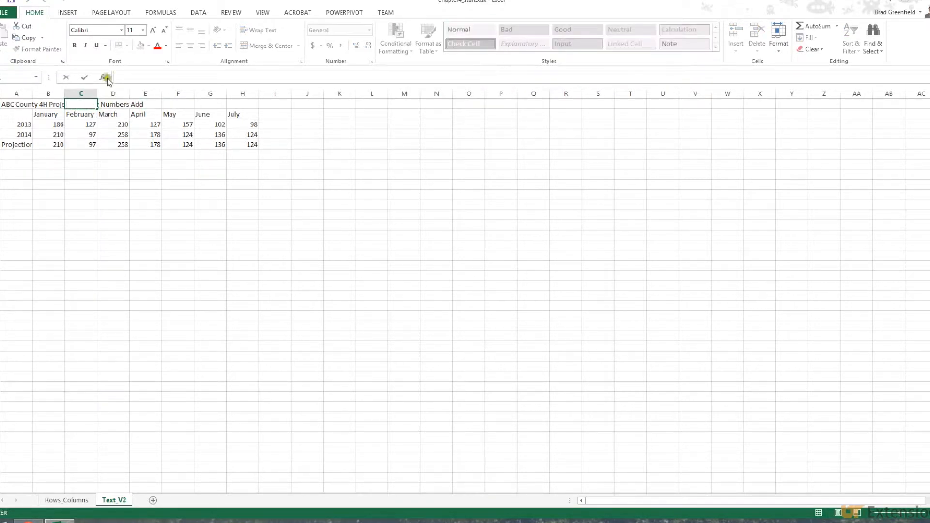
click(75, 144)
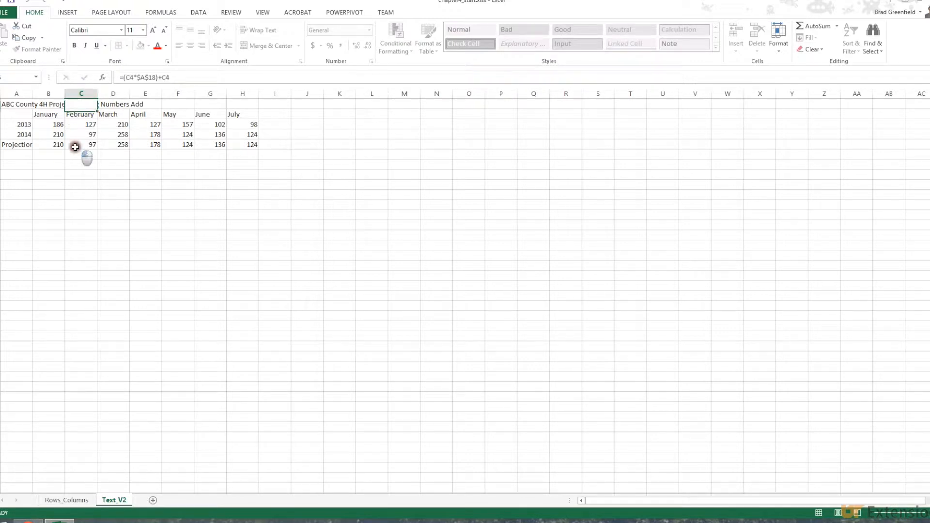
click(23, 104)
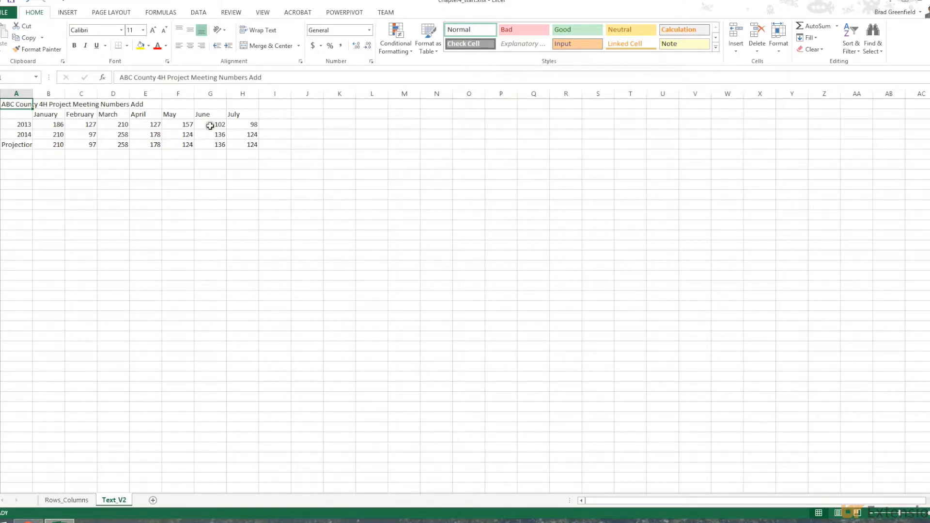
Step: Merge and center the title across cells A1 to I1
click(18, 105)
drag(18, 105, 274, 108)
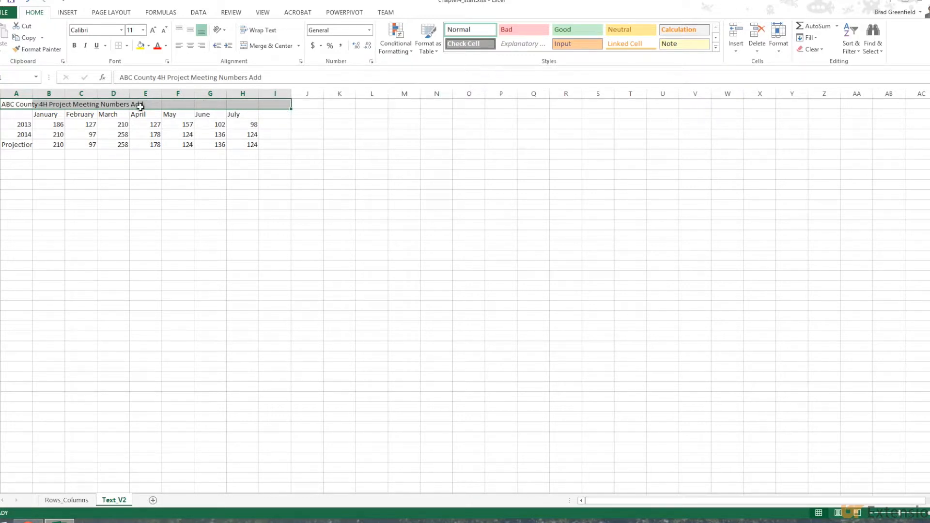
click(259, 49)
click(253, 49)
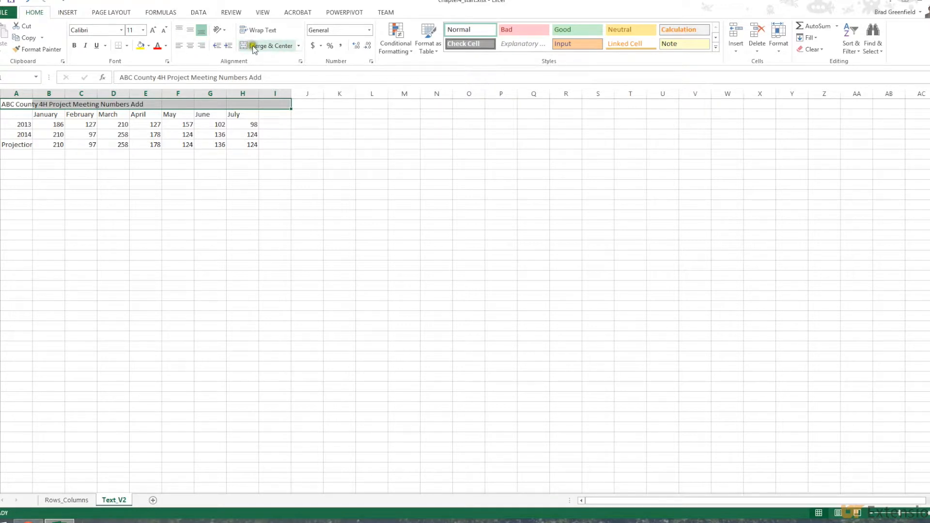
click(299, 46)
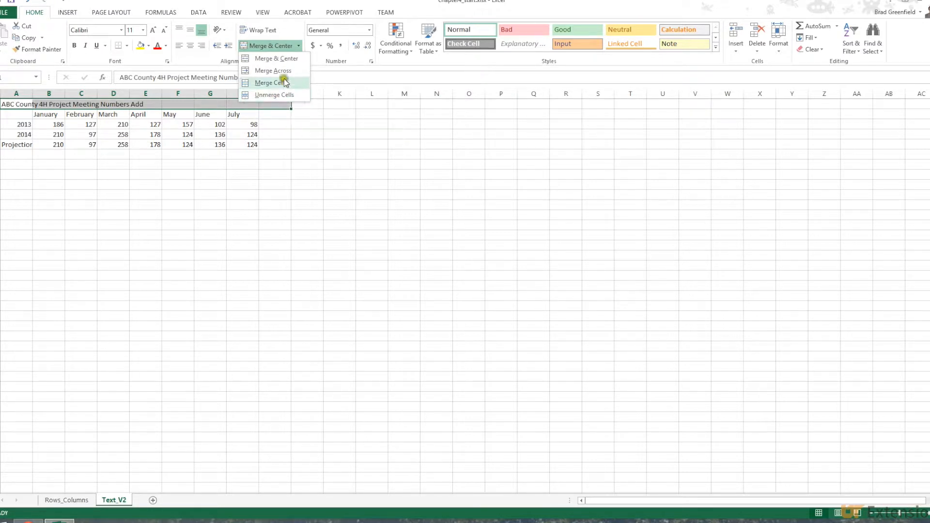
click(269, 45)
click(269, 46)
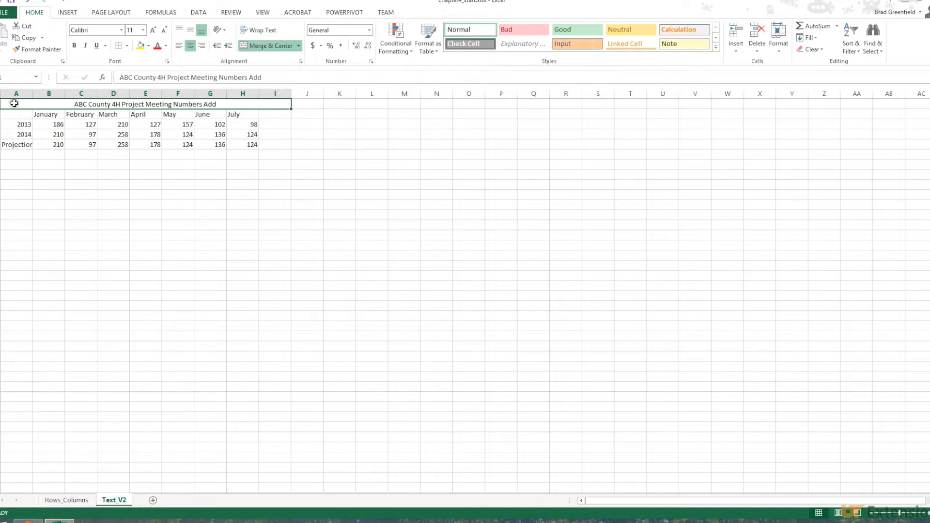
Step: Set the orientation of the January heading in B2 to Angle Counterclockwise
click(56, 123)
click(51, 103)
click(57, 116)
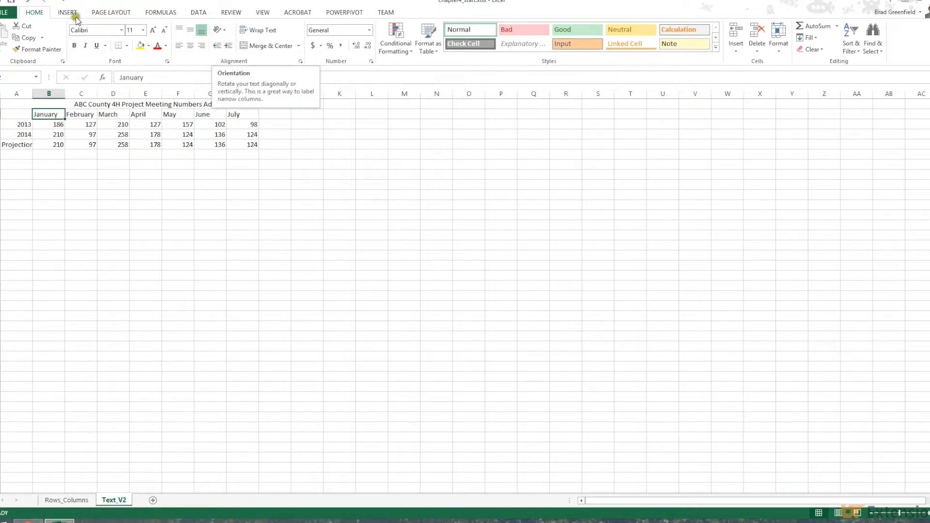
click(216, 31)
click(224, 31)
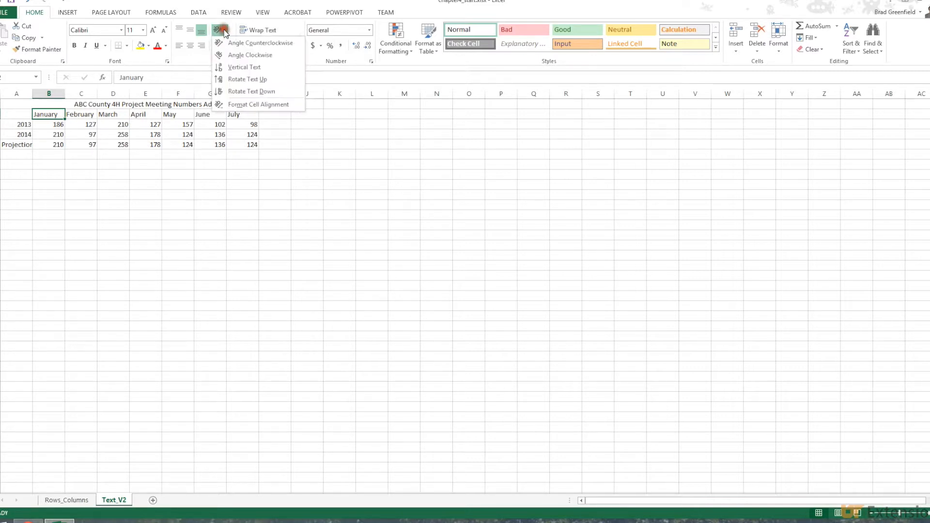
click(234, 54)
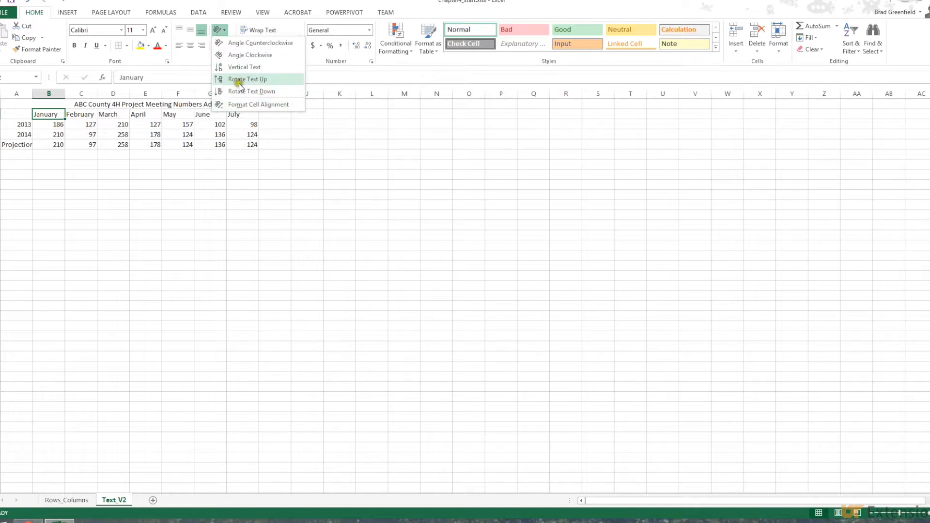
click(233, 45)
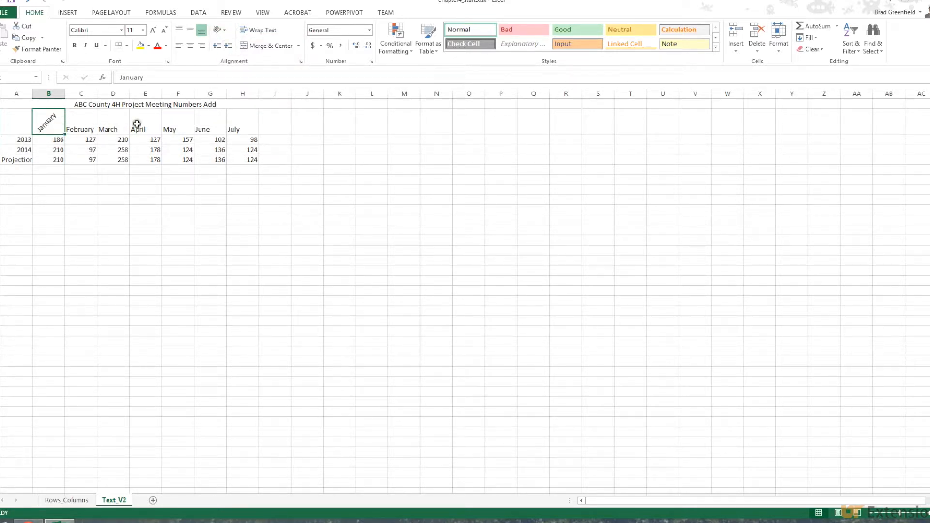
Step: Apply the Angle Counterclockwise orientation to the February to July headings in C2:H2
click(79, 120)
drag(79, 120, 235, 119)
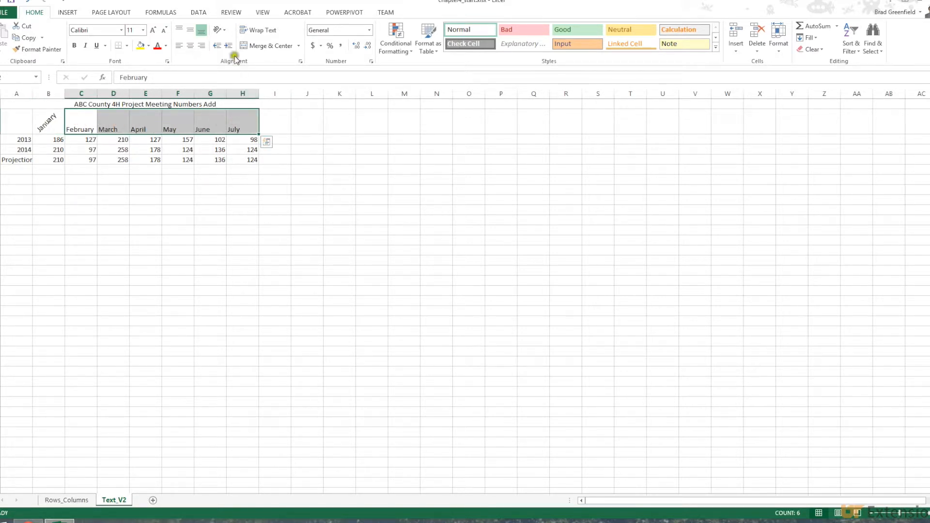
click(218, 30)
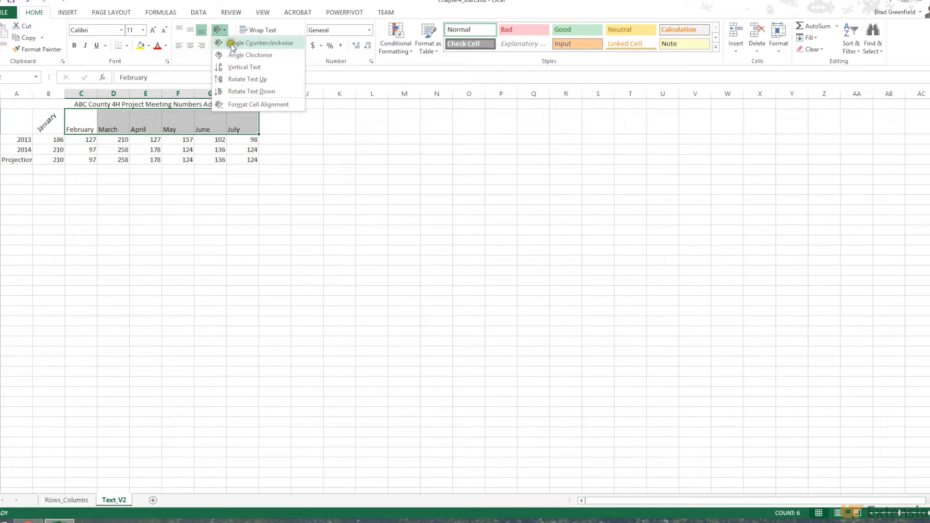
click(253, 46)
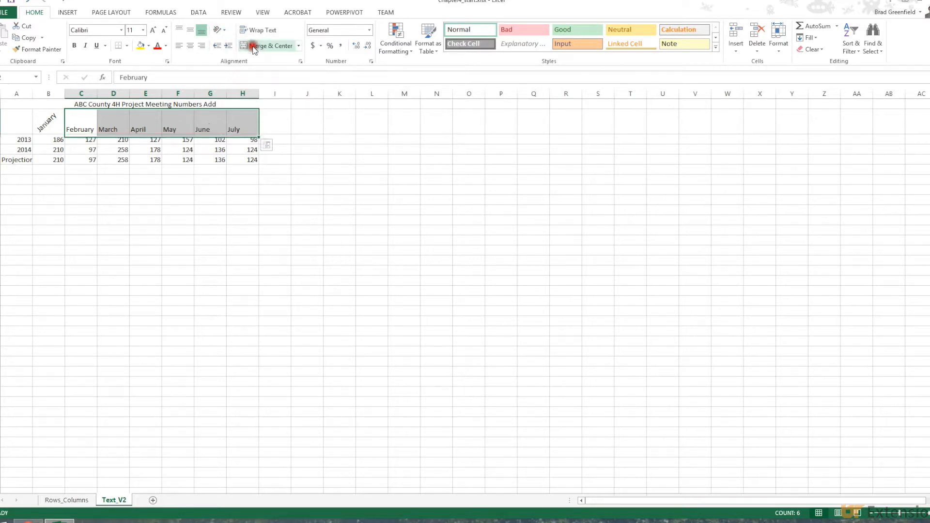
click(216, 174)
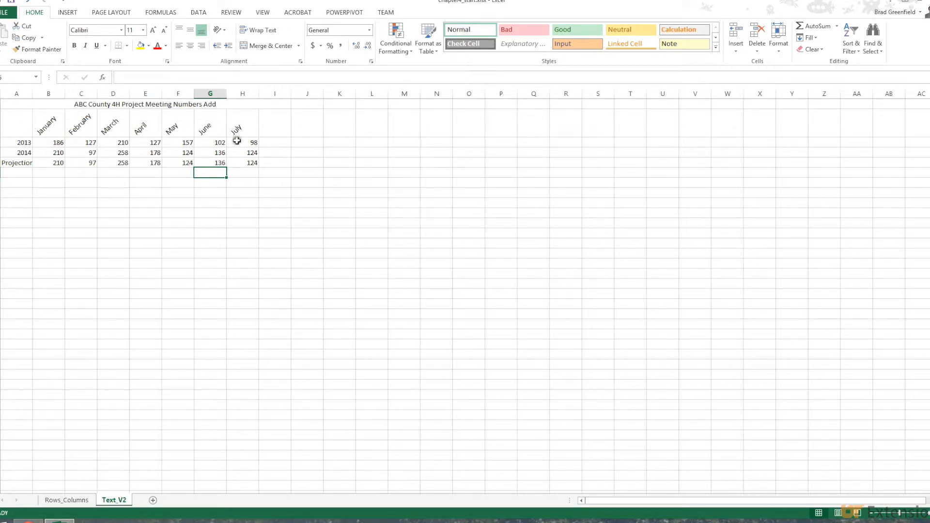
Step: Try the Rotate Text Up and Rotate Text Down orientations on all the month headings, B2:H2
drag(43, 123, 234, 116)
click(219, 30)
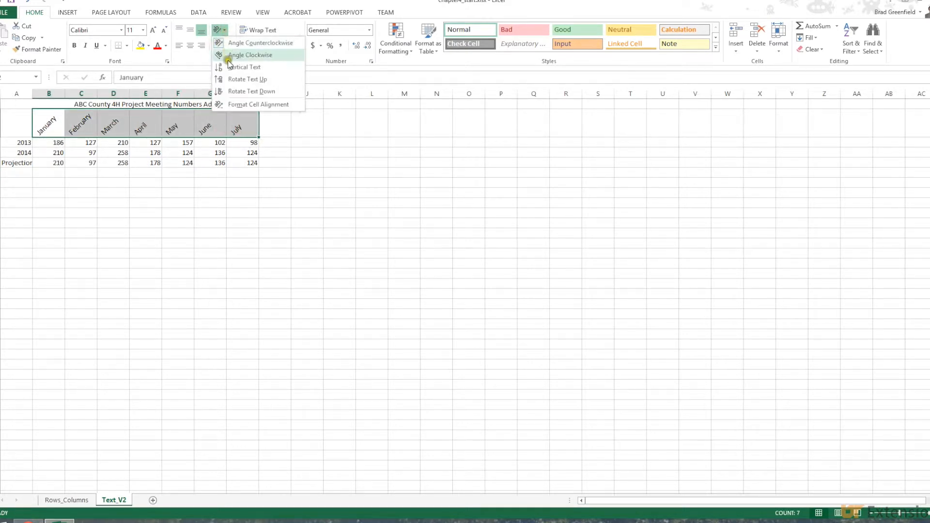
click(234, 80)
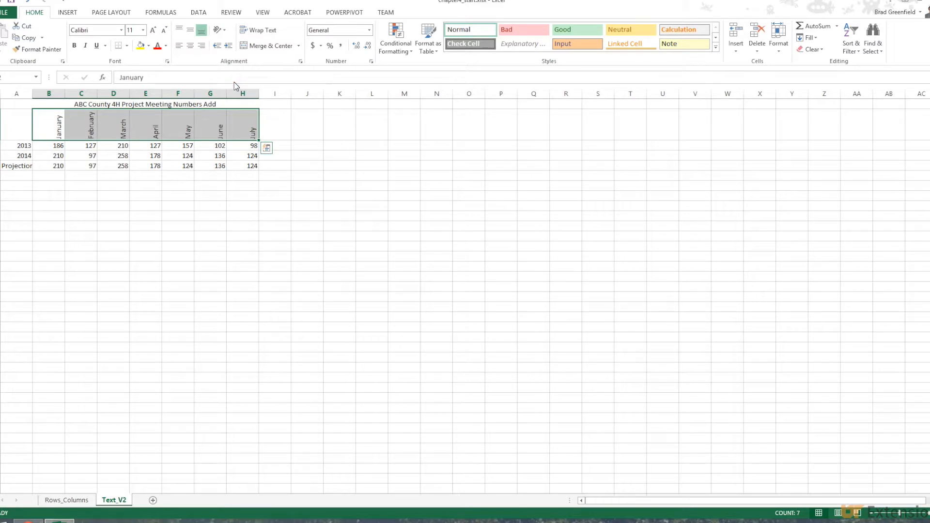
click(218, 30)
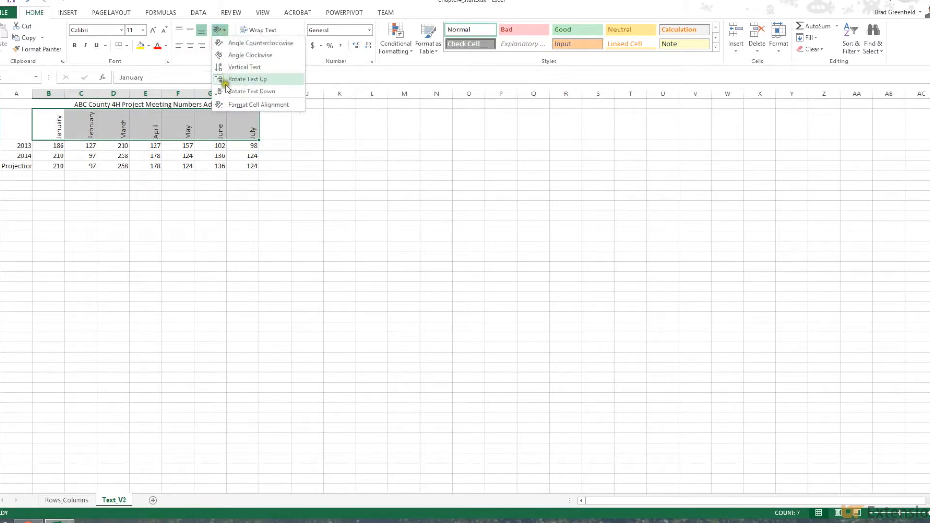
click(228, 92)
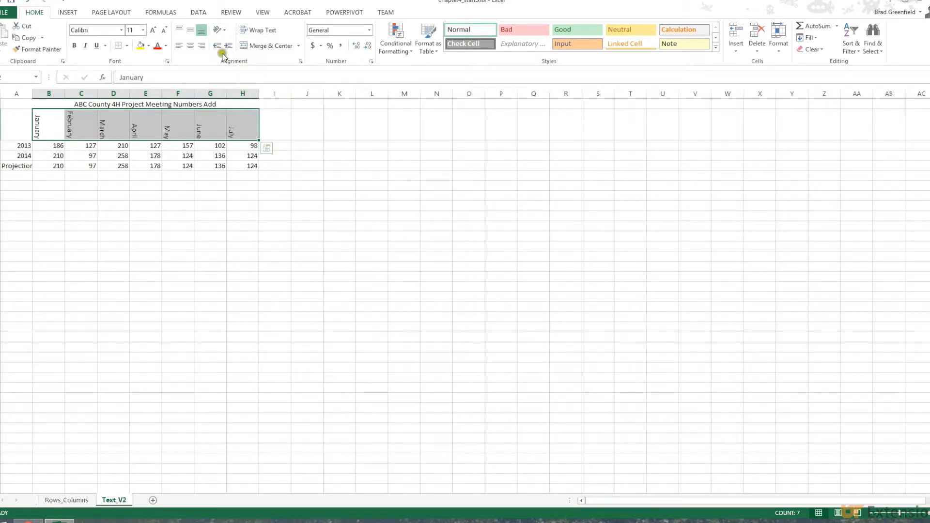
Step: Try the Angle Clockwise orientation on the month headings, and set them back to Angle Counterclockwise
click(224, 33)
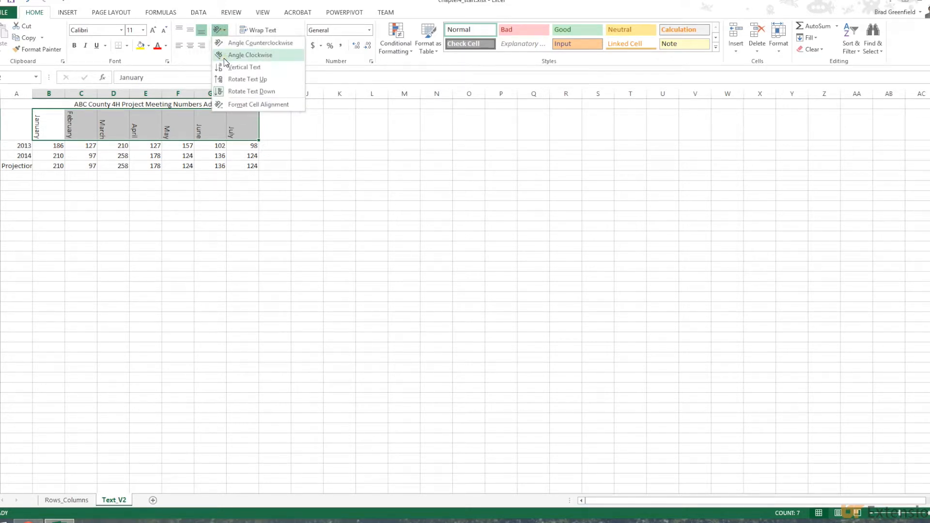
click(225, 55)
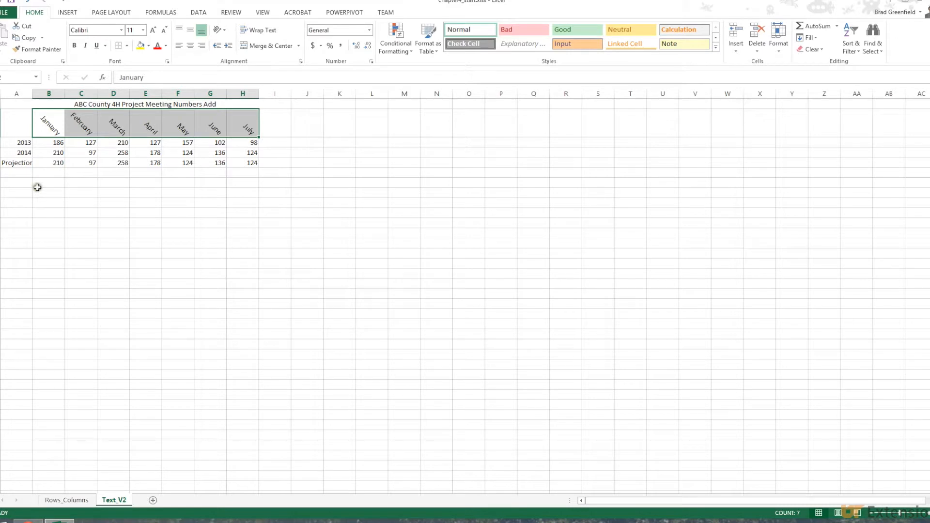
click(223, 31)
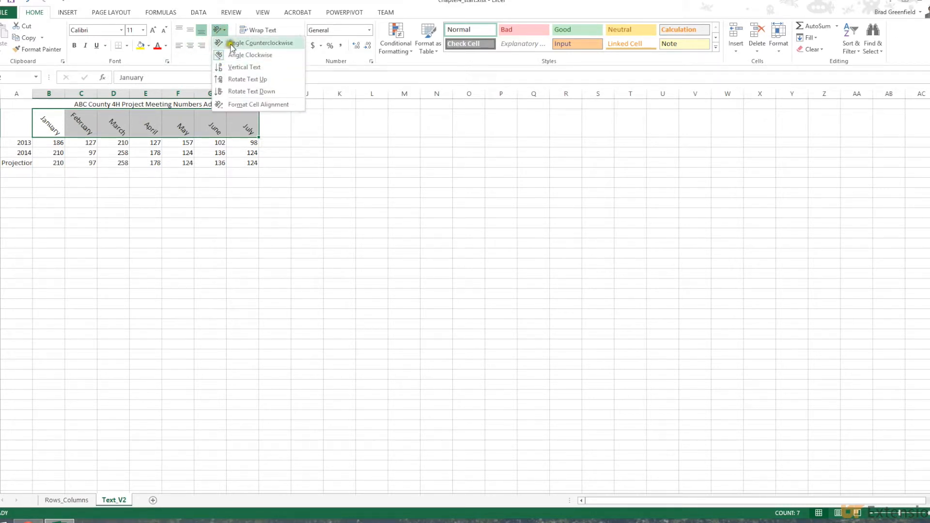
click(231, 43)
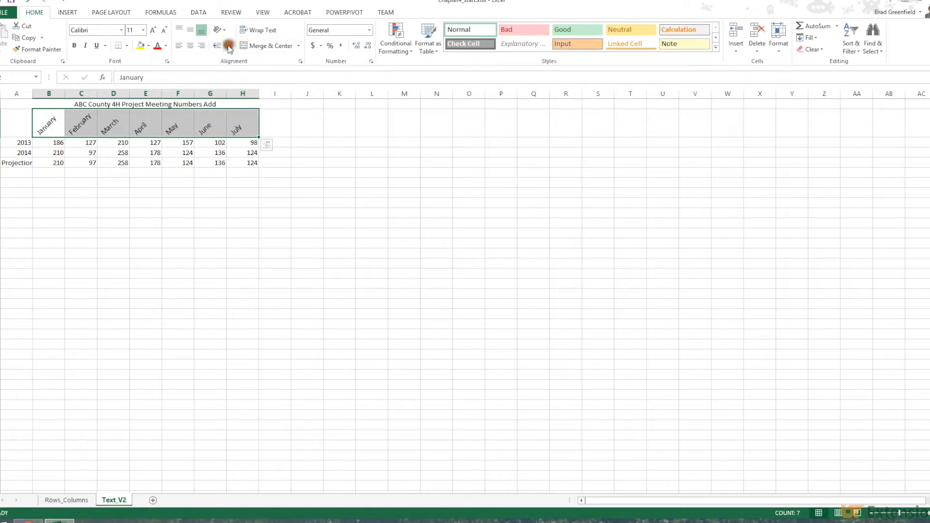
click(170, 180)
Step: Enter the note "4-H Project Meeting occur every Thursday" in cell B9 and check which cell holds it
click(46, 202)
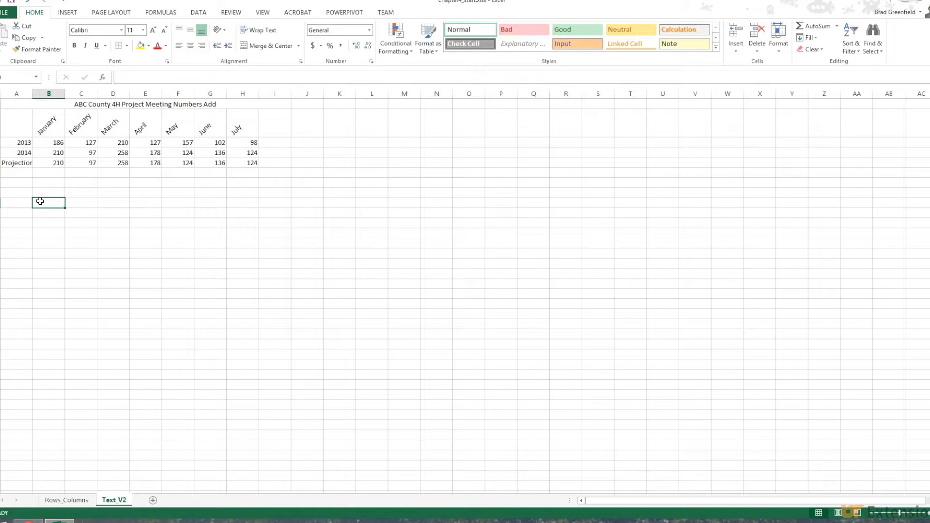
double_click(40, 201)
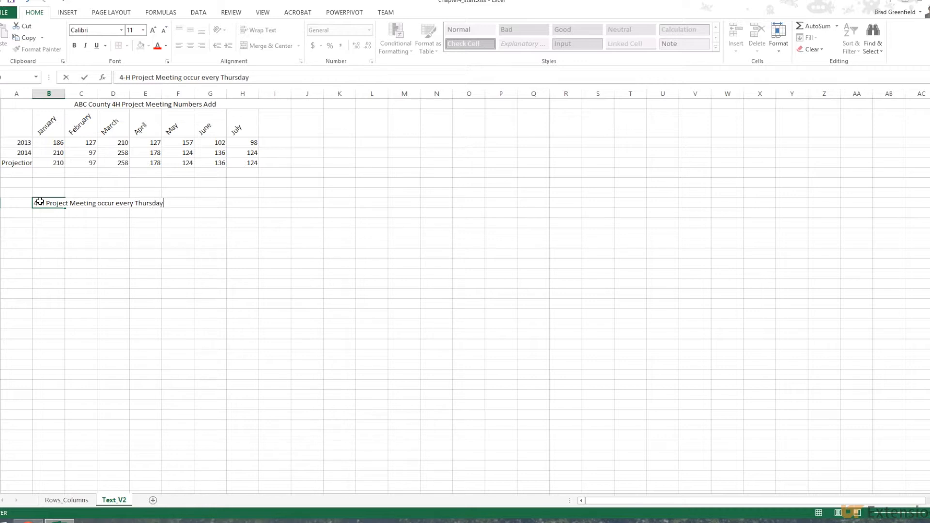
click(49, 213)
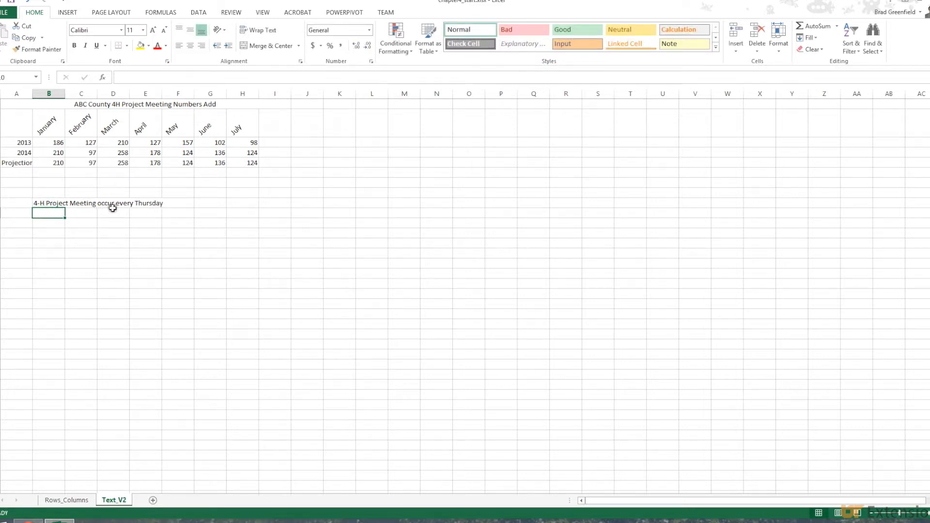
click(56, 203)
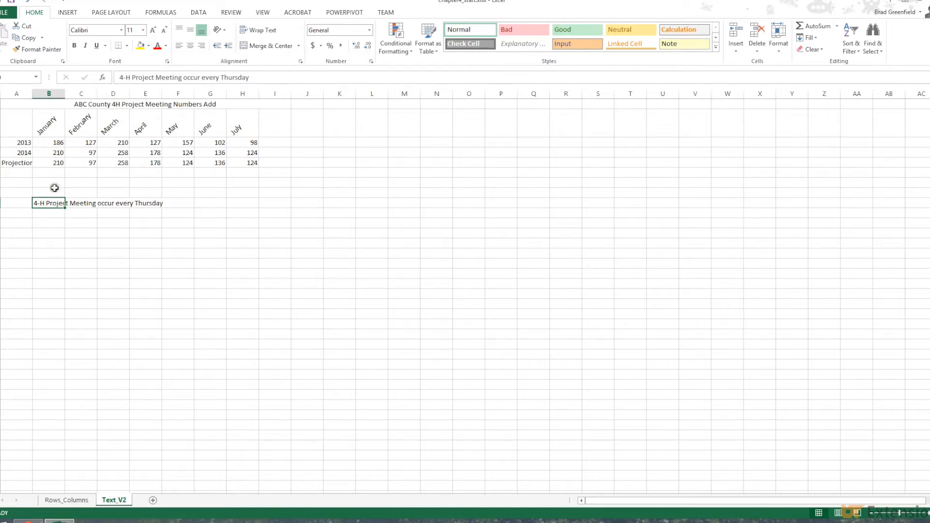
click(87, 204)
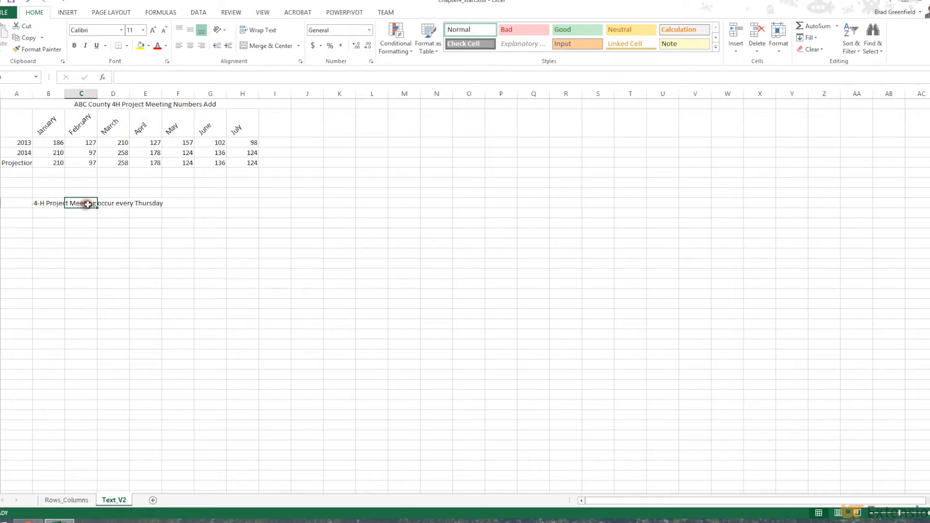
Step: Wrap the text of the 4-H Project Meeting note in cell B9
click(110, 203)
click(146, 203)
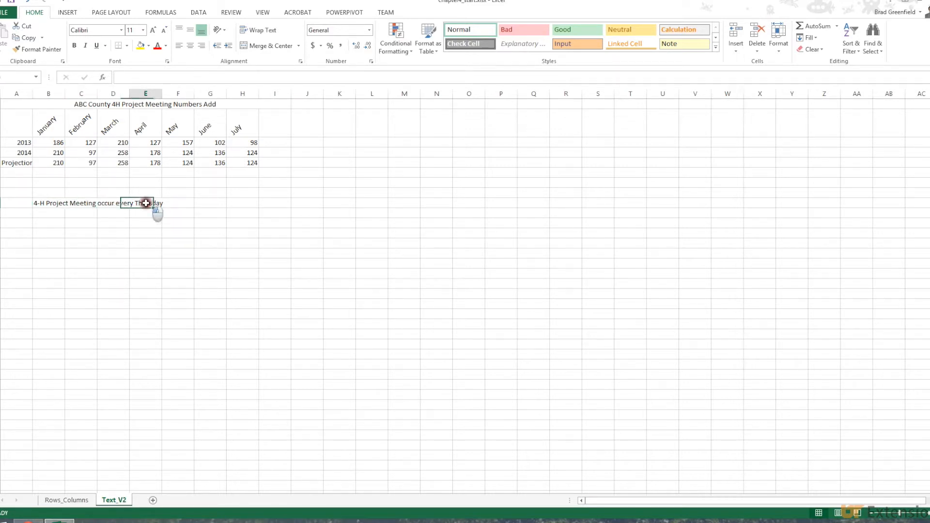
click(50, 203)
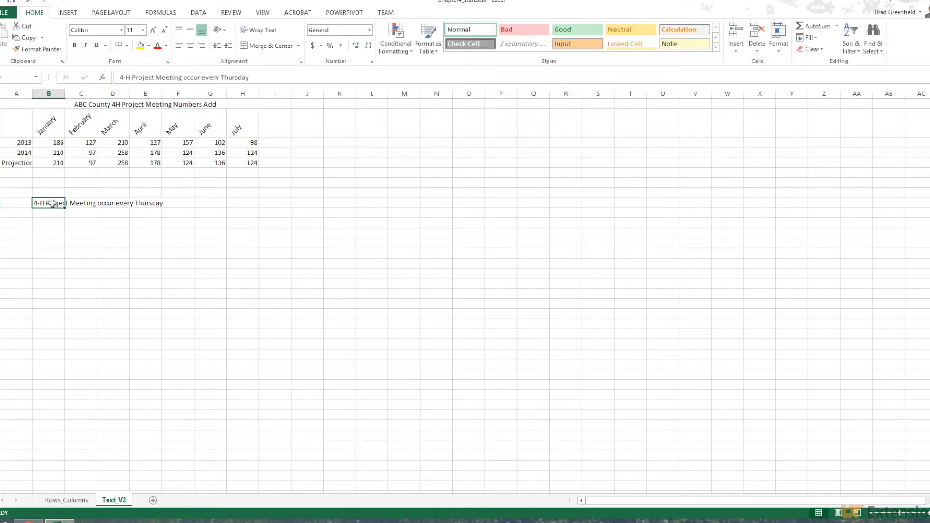
click(259, 31)
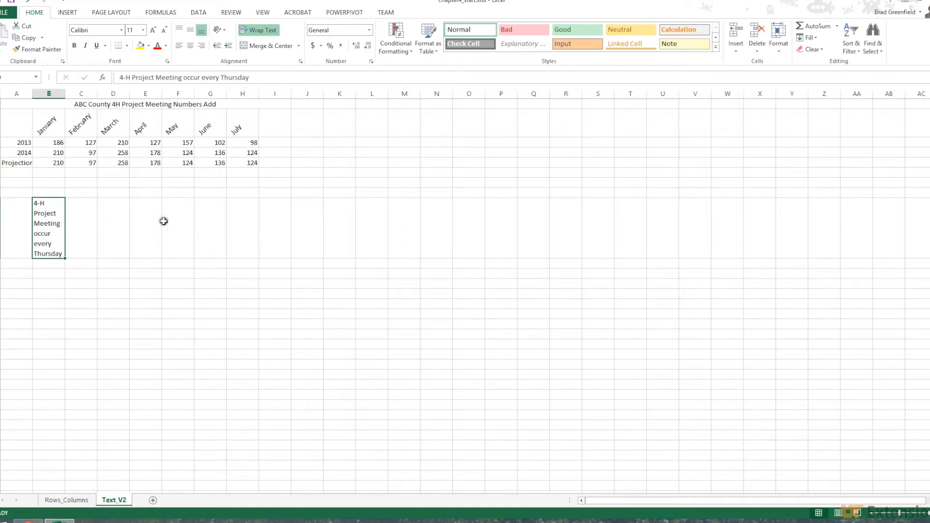
Step: Enter "Monday Meeting" in cell C9 and "Tuesday Meeting" in cell D9
click(82, 207)
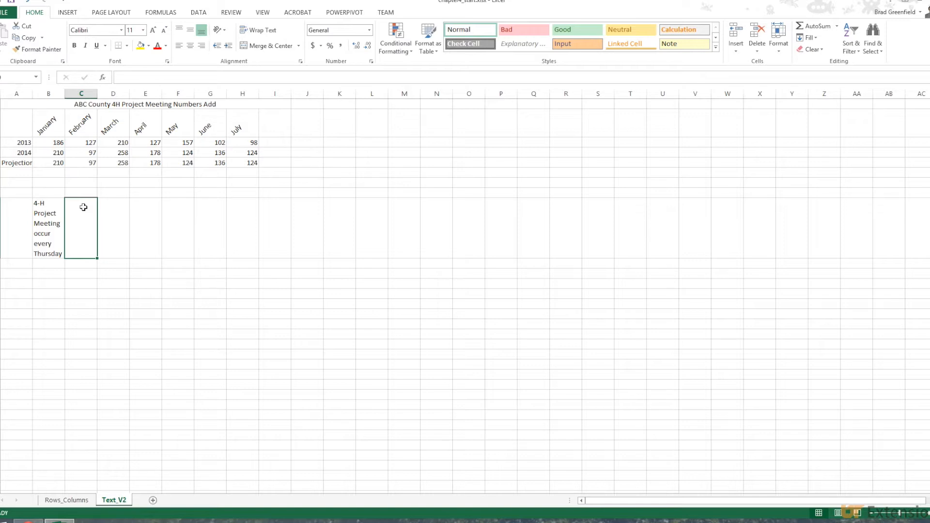
text(Monday Meeting)
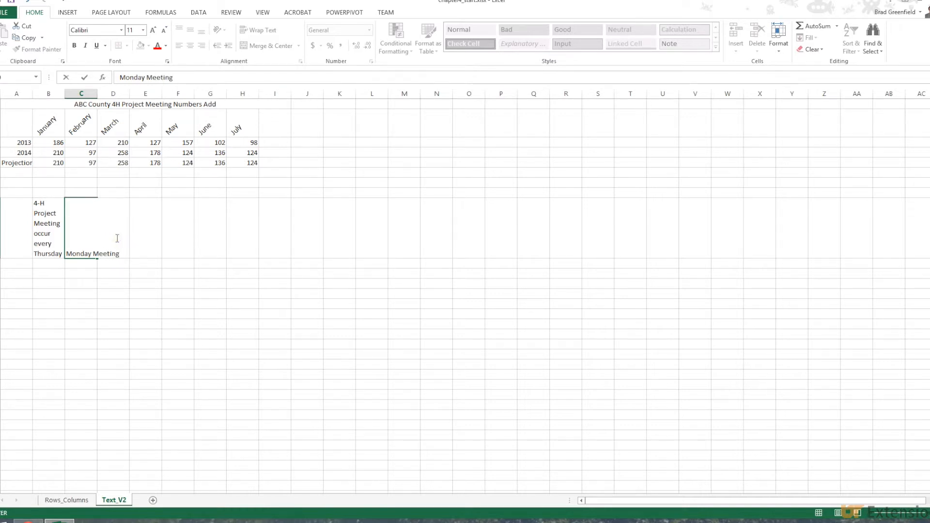
double_click(118, 223)
click(109, 333)
click(115, 229)
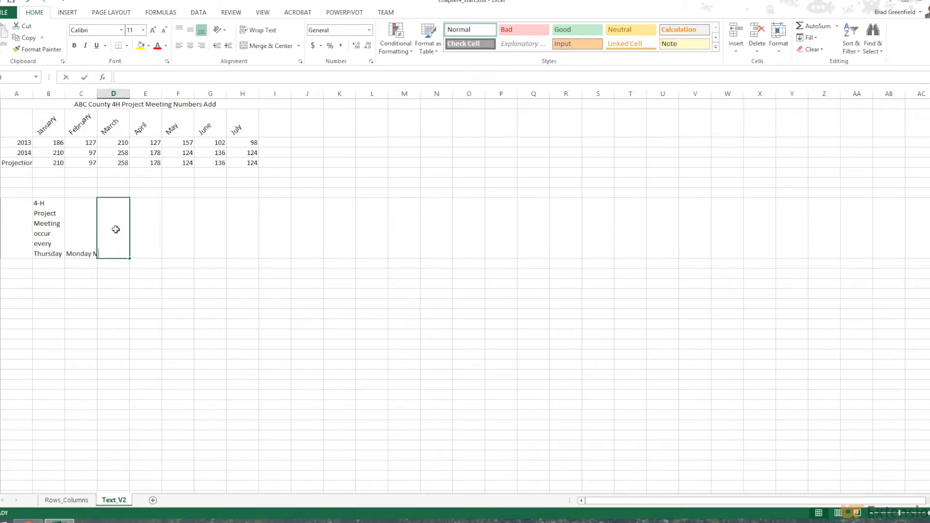
text(Tuesday Meeting)
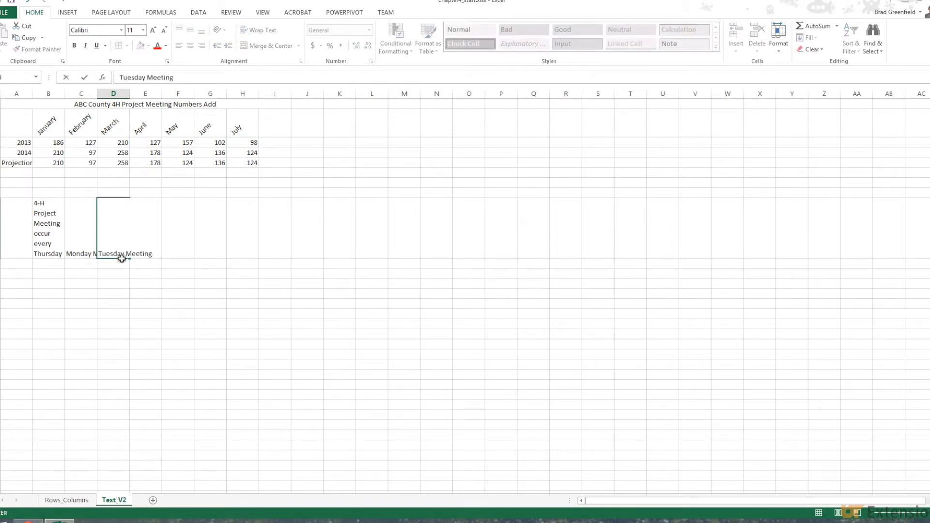
key(Return)
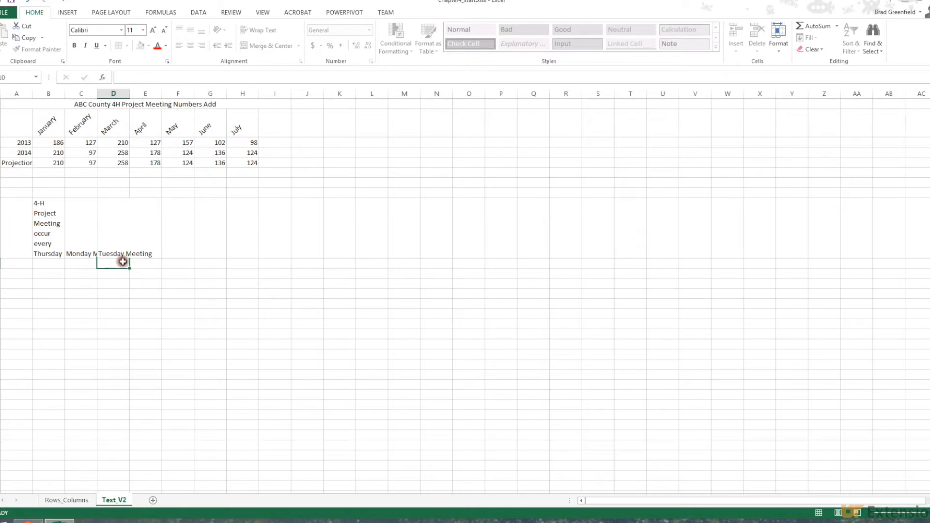
click(134, 222)
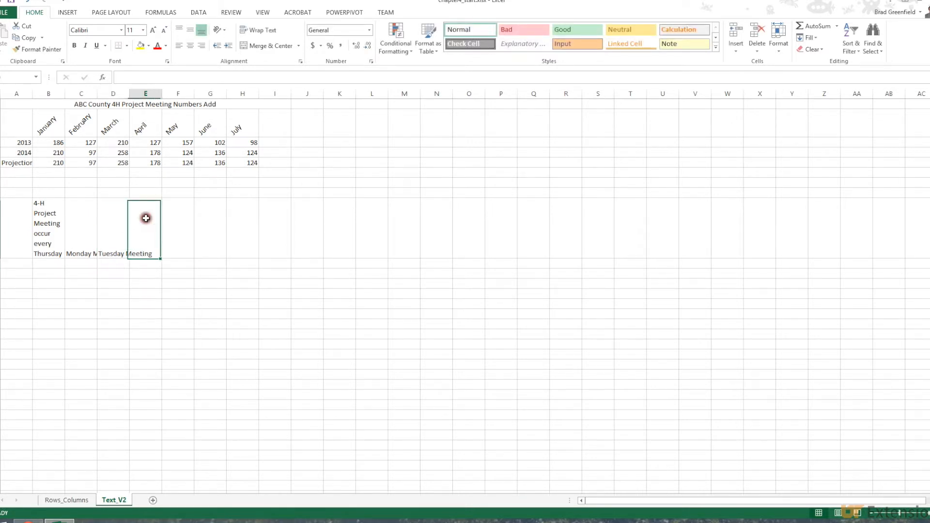
Step: Wrap the text of the Monday Meeting and Tuesday Meeting entries in C9 and D9
click(90, 243)
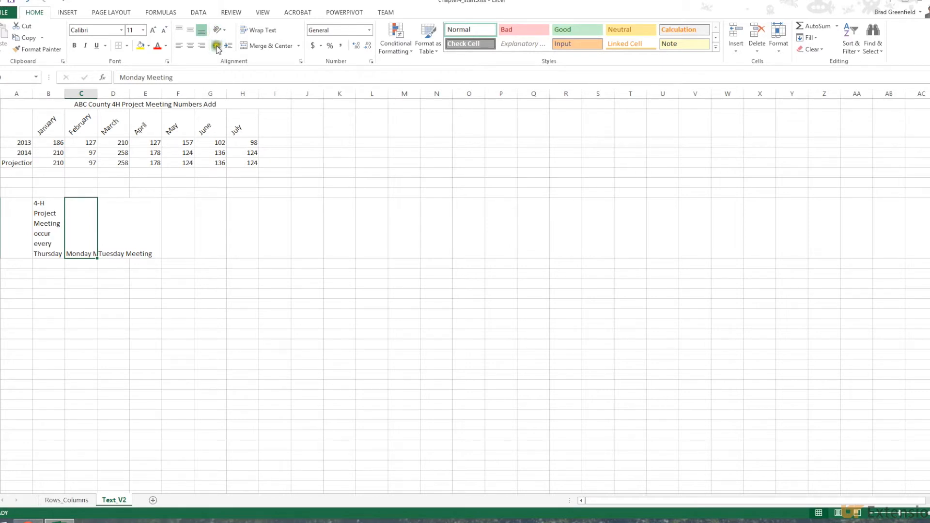
click(262, 32)
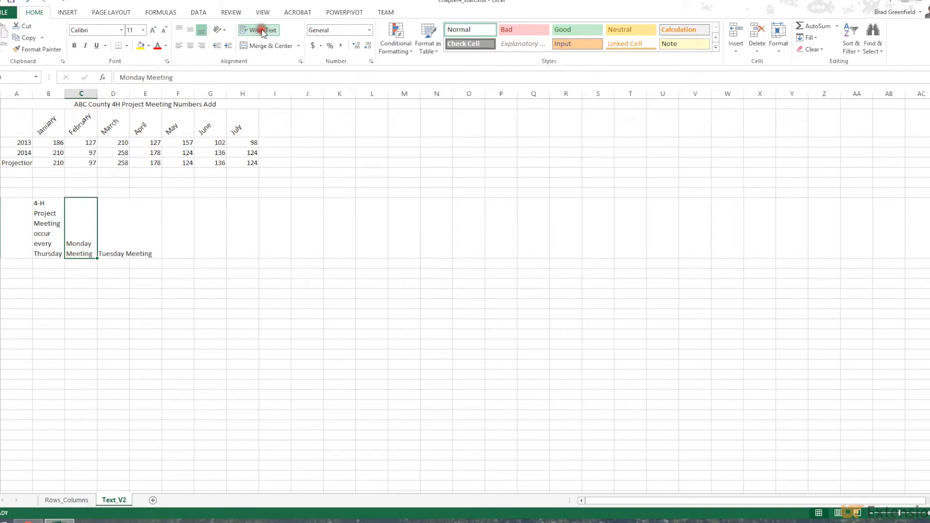
click(120, 248)
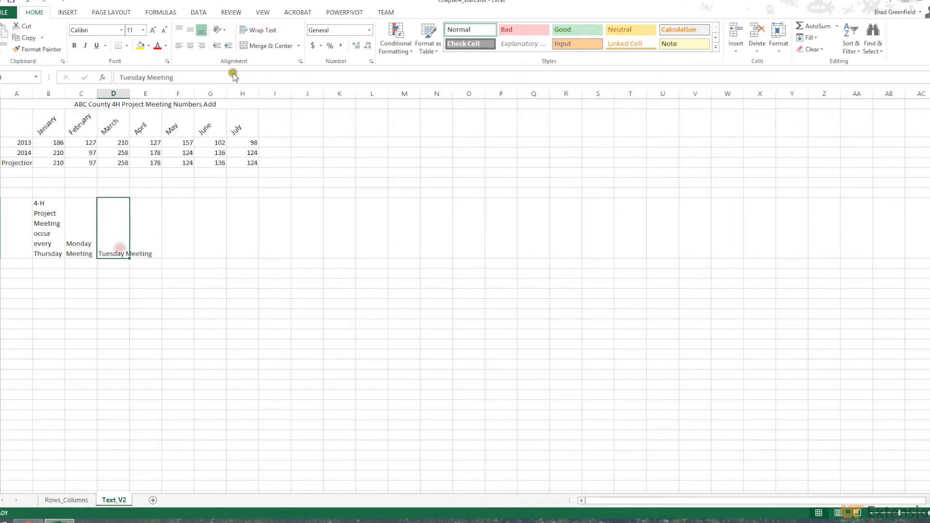
click(261, 30)
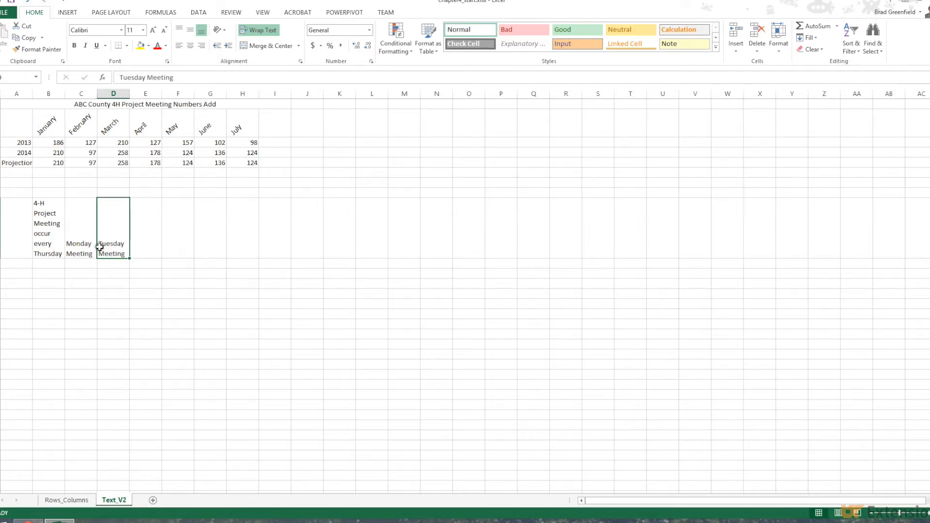
Step: Try Top Align on the Monday Meeting and Tuesday Meeting entries in C9 and D9
click(75, 236)
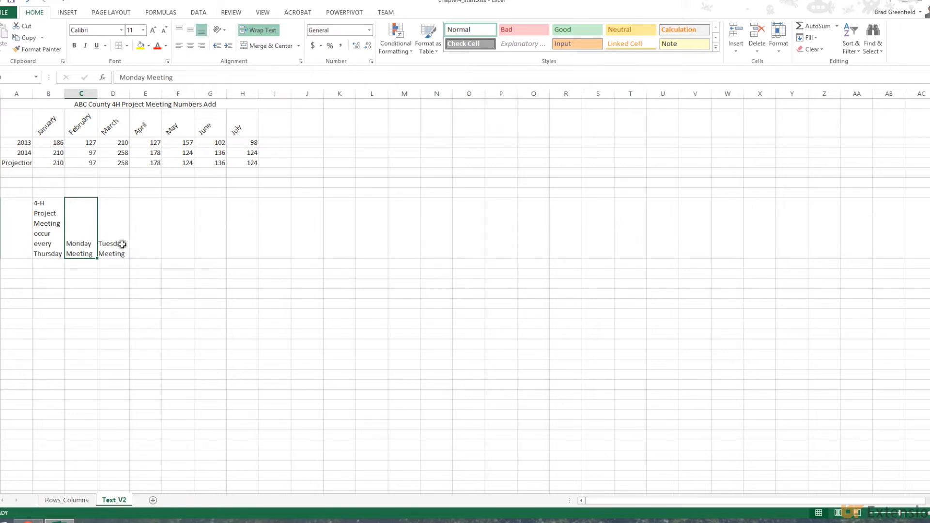
click(179, 30)
click(118, 253)
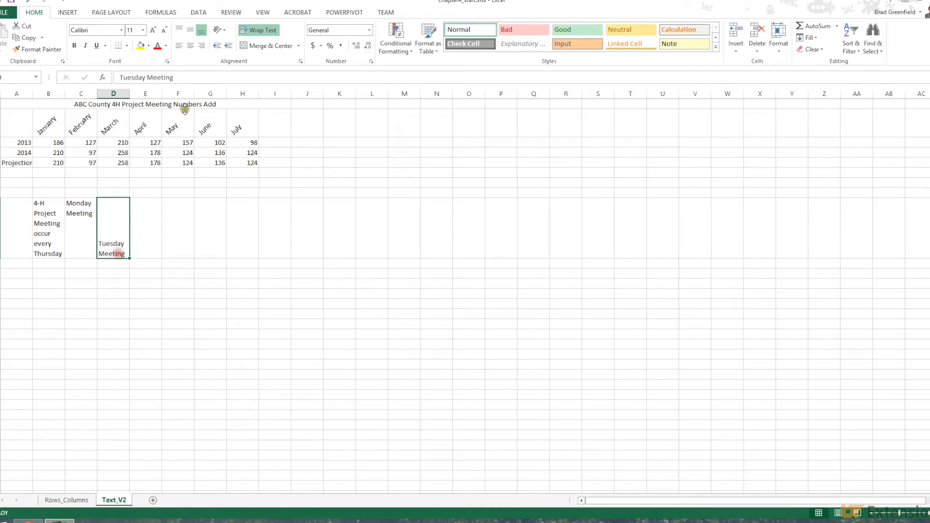
click(179, 30)
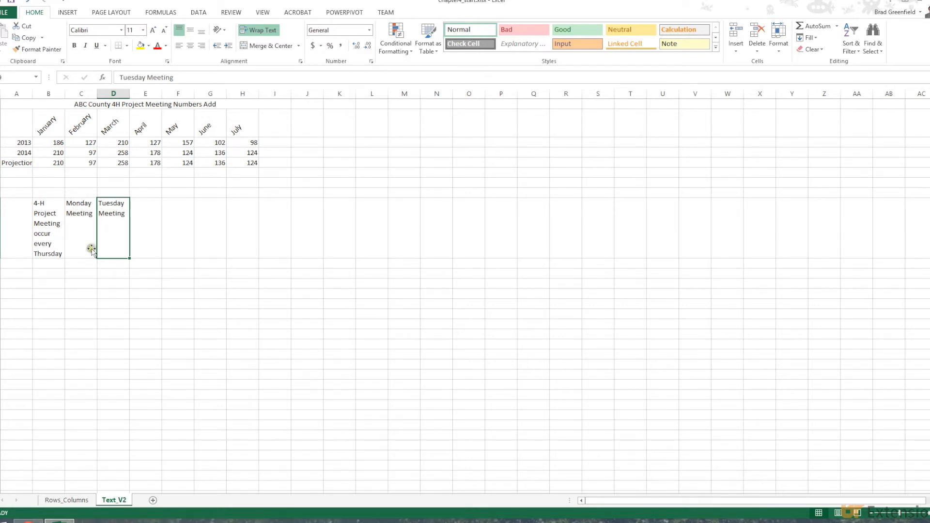
Step: Apply Middle Align to the Monday Meeting and Tuesday Meeting entries in C9 and D9
click(88, 223)
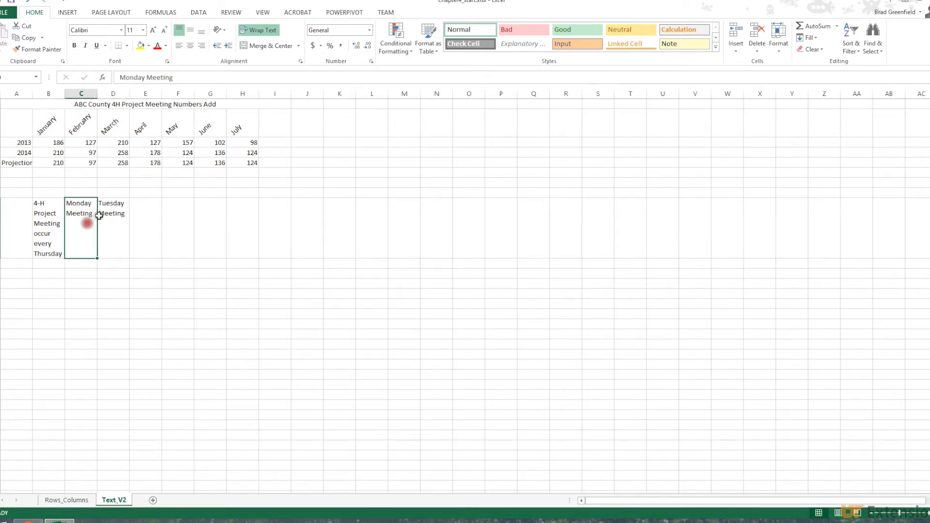
click(190, 32)
click(115, 238)
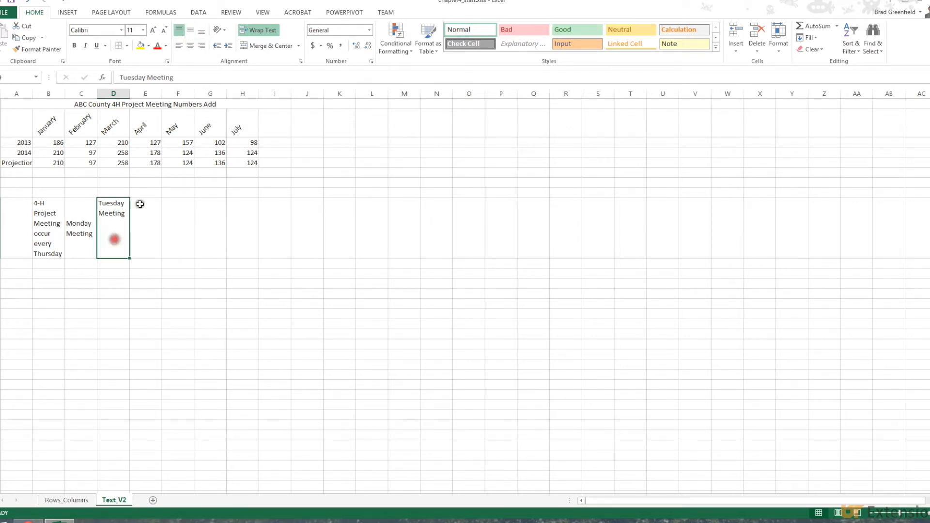
click(191, 32)
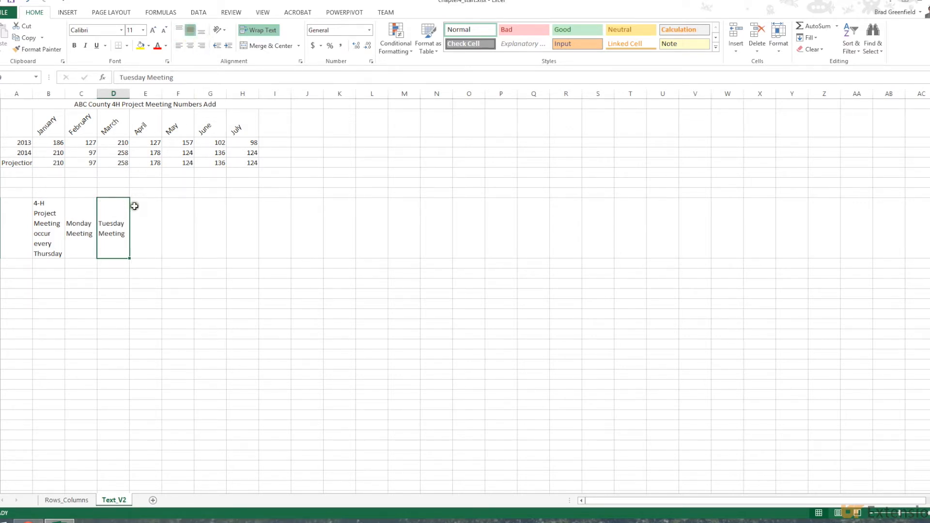
Step: Enter "This text is a little bit longer" in cell K9 and resize column K to about twice its neighbours' width
click(330, 225)
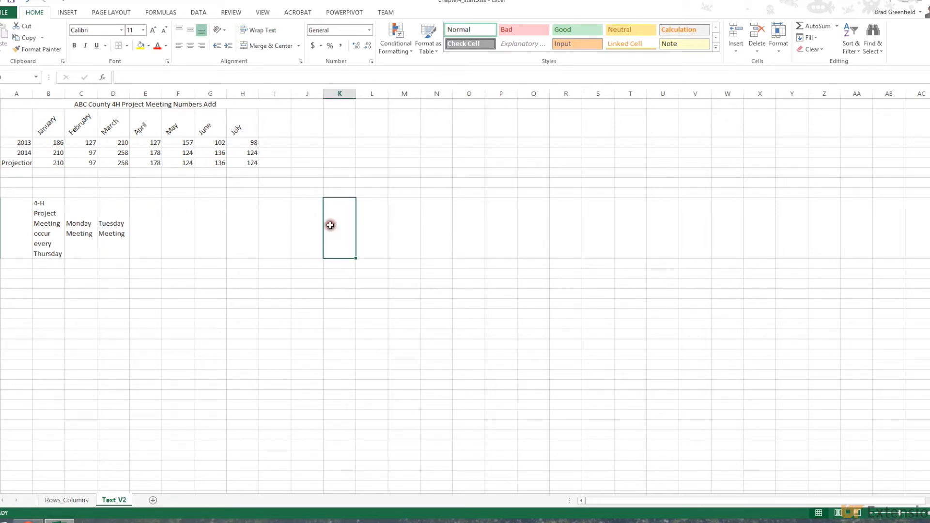
drag(356, 93, 426, 97)
double_click(349, 244)
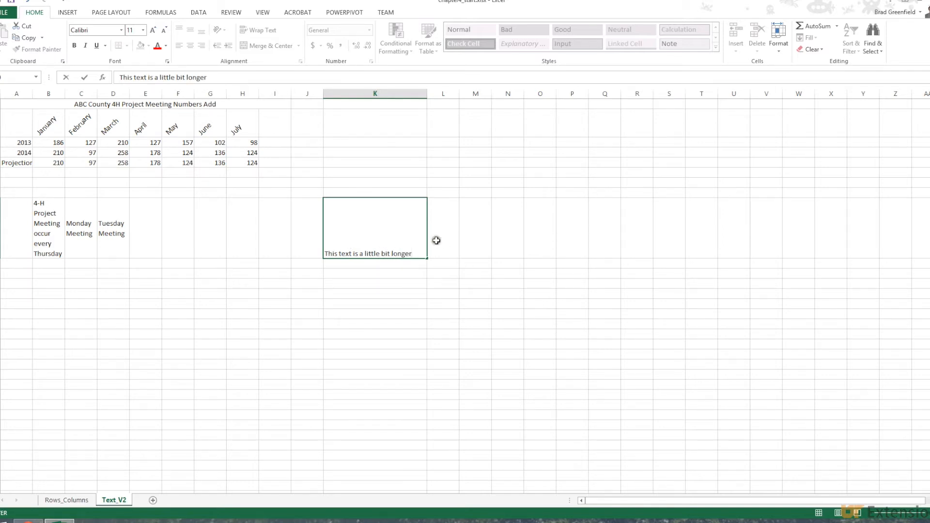
click(425, 94)
drag(426, 94, 388, 93)
Step: Wrap the text in cell K9 and align it to the vertical middle of the cell
click(339, 236)
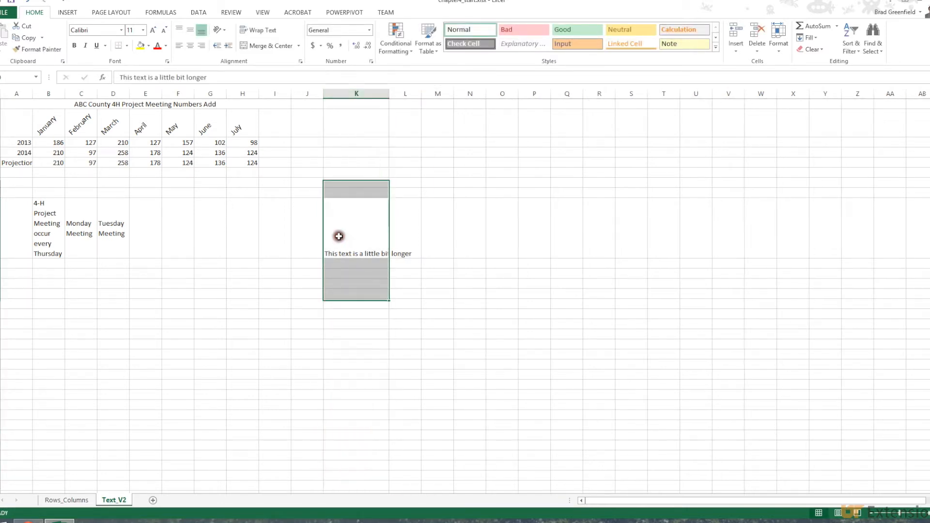
click(258, 30)
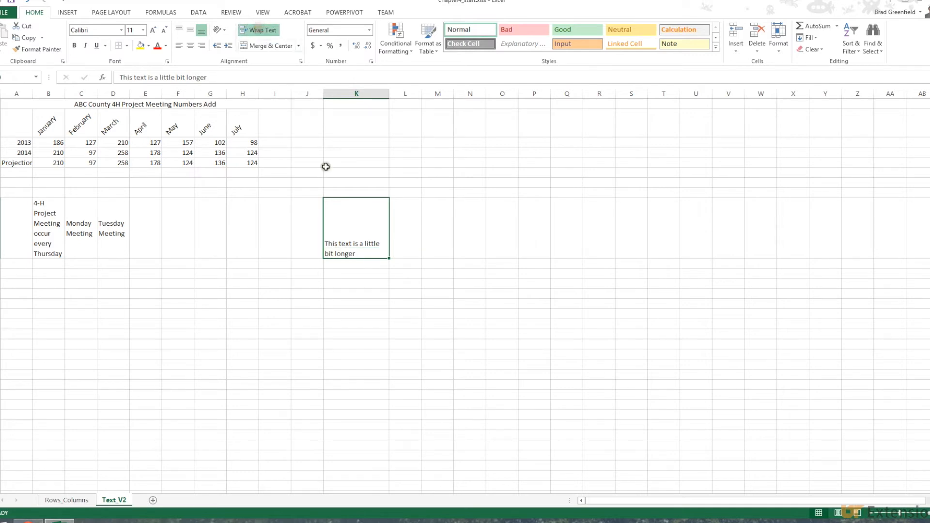
click(191, 31)
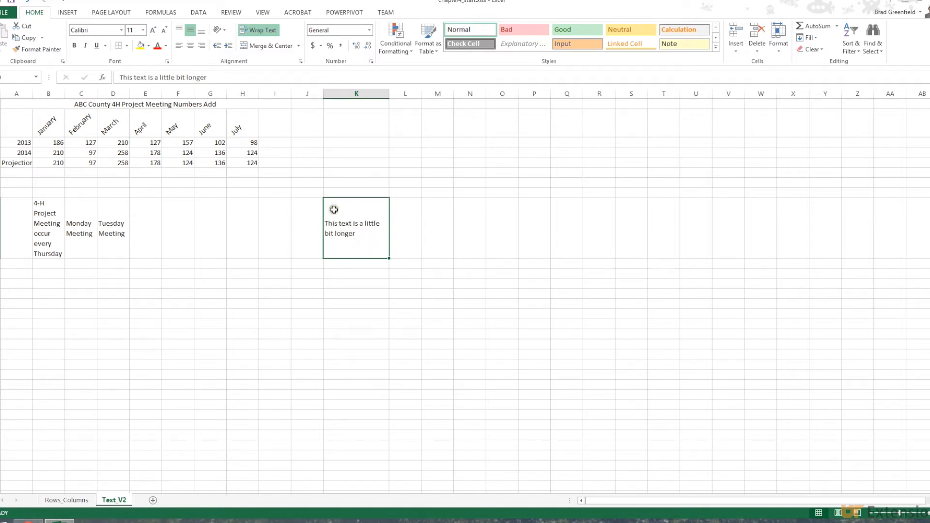
Step: Try left, center and right horizontal alignment on the text in K9, and leave it centered
click(179, 46)
click(191, 46)
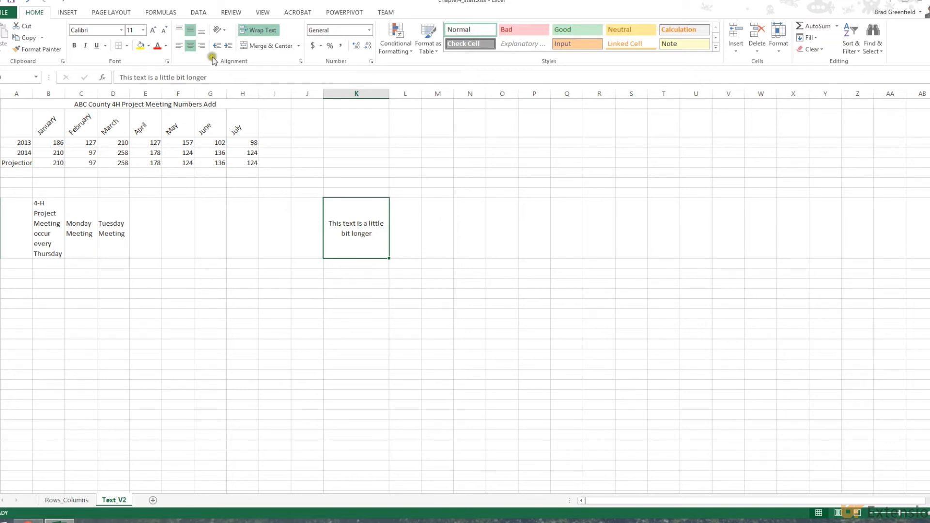
click(201, 46)
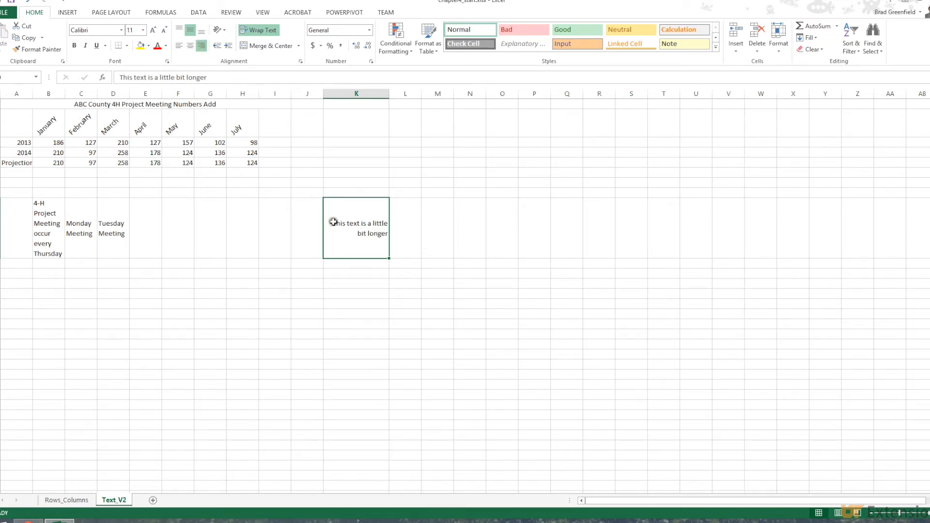
click(190, 46)
click(179, 46)
click(189, 46)
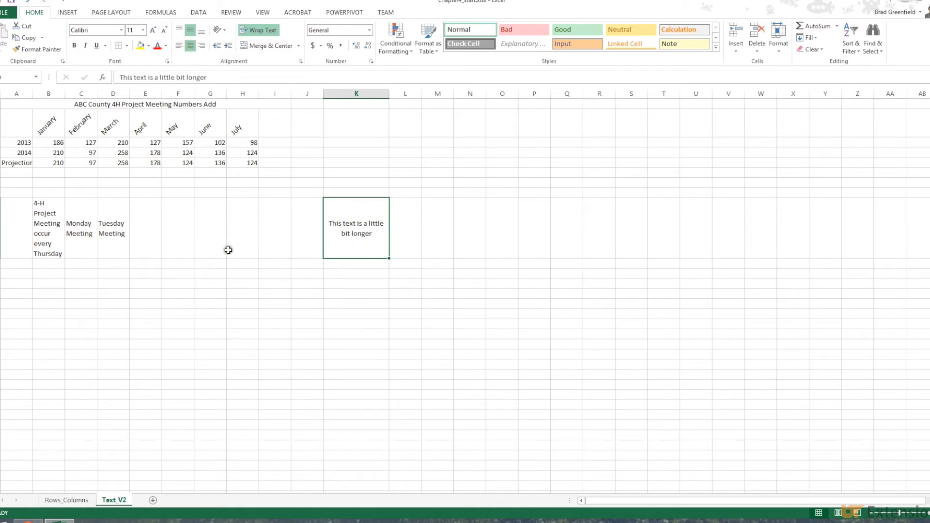
Step: Center the Tuesday Meeting and Monday Meeting entries horizontally in D9 and C9
click(112, 232)
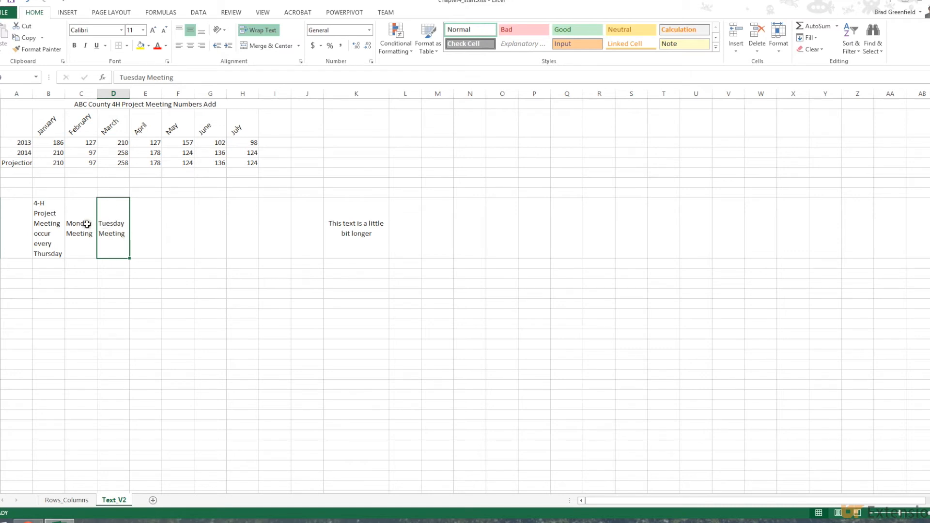
click(191, 51)
click(90, 236)
click(190, 45)
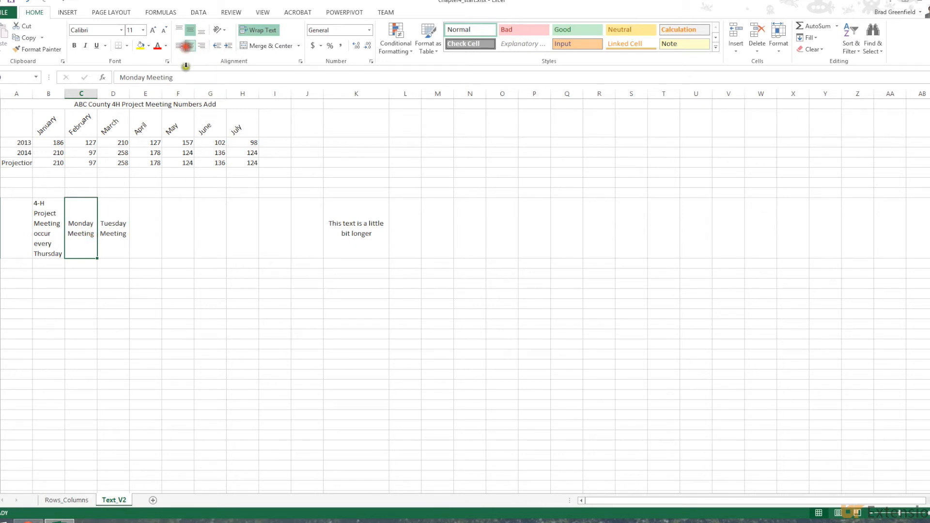
Step: Start a text entry in cell B10 with the words "We know"
click(50, 263)
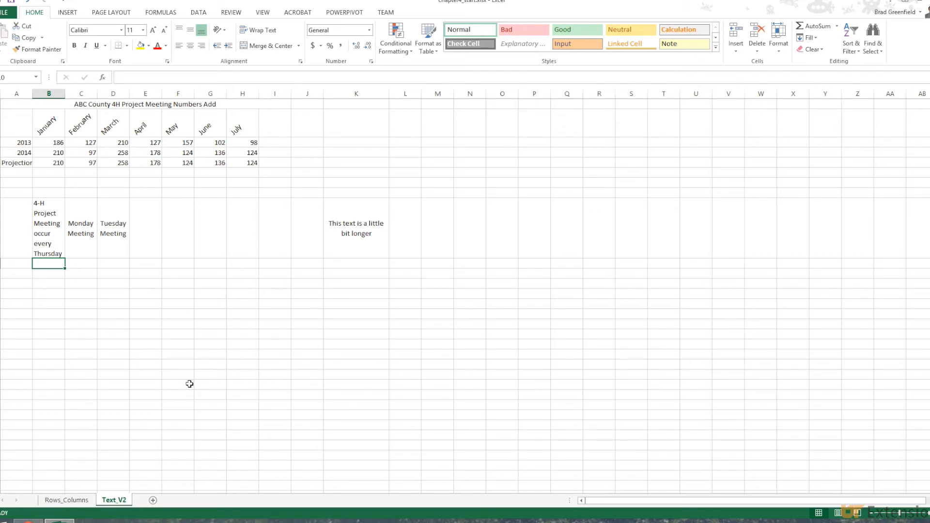
text(We know)
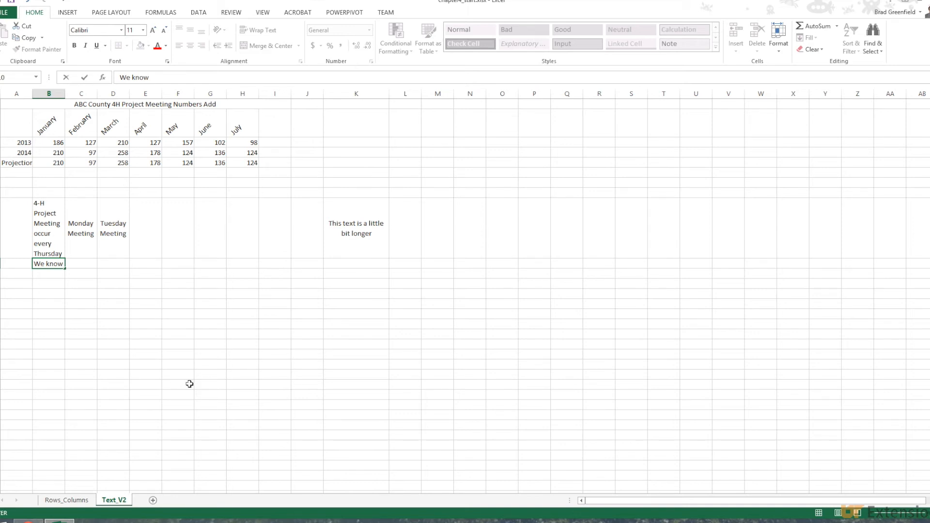
key(alt)
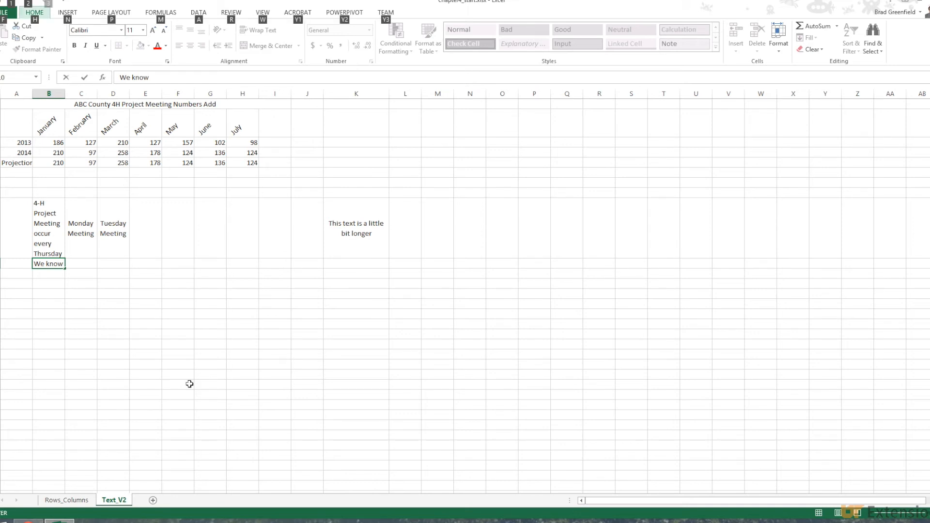
key(alt)
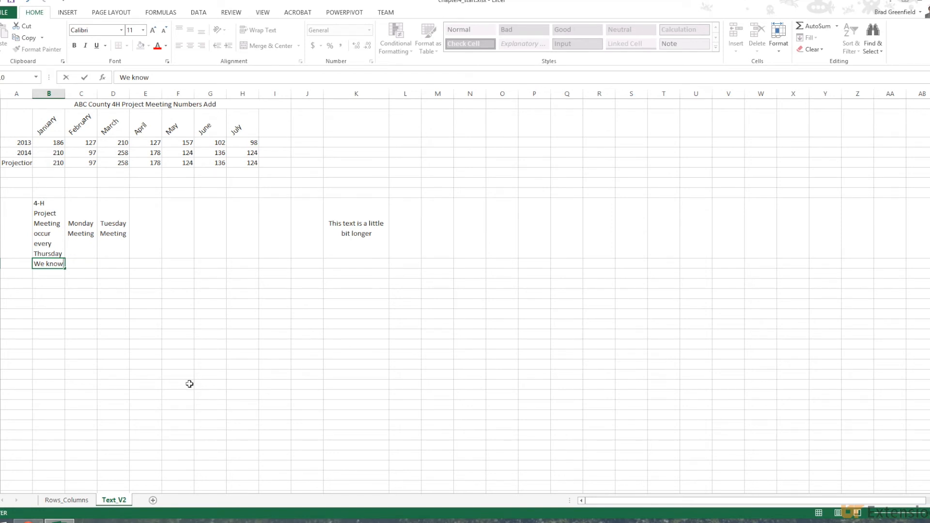
key(alt+Return)
text(This is more te)
key(BackSpace)
key(BackSpace)
key(BackSpace)
key(BackSpace)
key(BackSpace)
key(BackSpace)
key(BackSpace)
key(BackSpace)
key(BackSpace)
key(BackSpace)
key(BackSpace)
key(BackSpace)
key(BackSpace)
key(BackSpace)
key(BackSpace)
key(BackSpace)
Step: Add "know", "this", "text" and "is long" to the B10 entry, each on its own line within the cell
key(alt+Return)
text(know)
key(alt+Return)
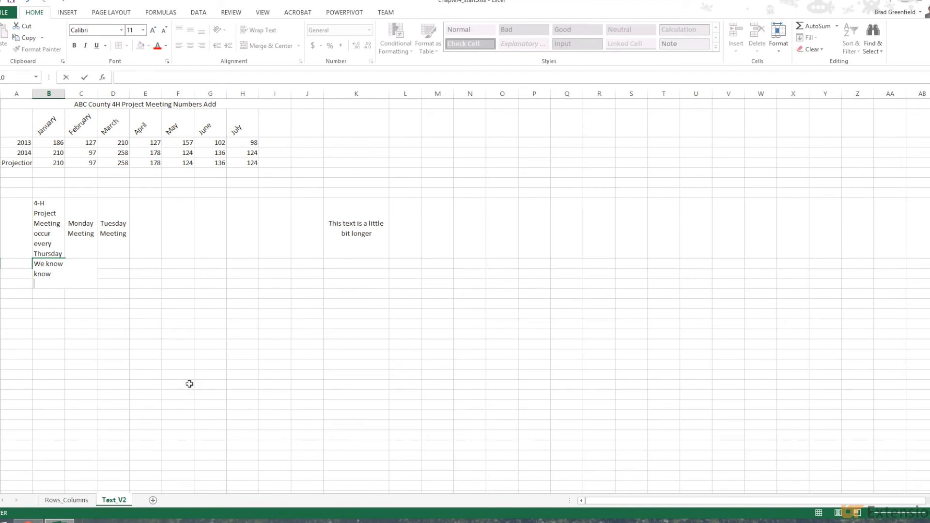
text(this)
key(alt+Return)
text(text)
key(alt+Return)
text(used)
key(BackSpace)
key(BackSpace)
key(BackSpace)
key(BackSpace)
text(is long)
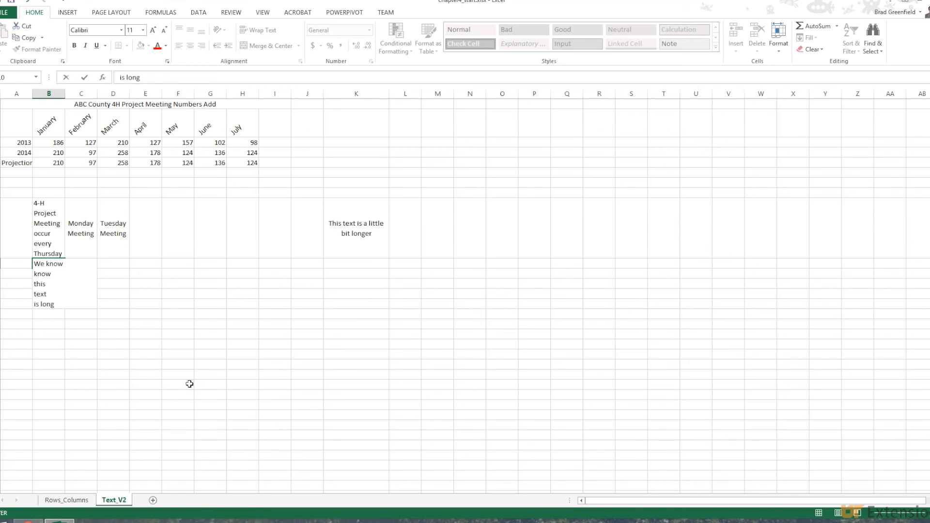
drag(146, 374, 147, 318)
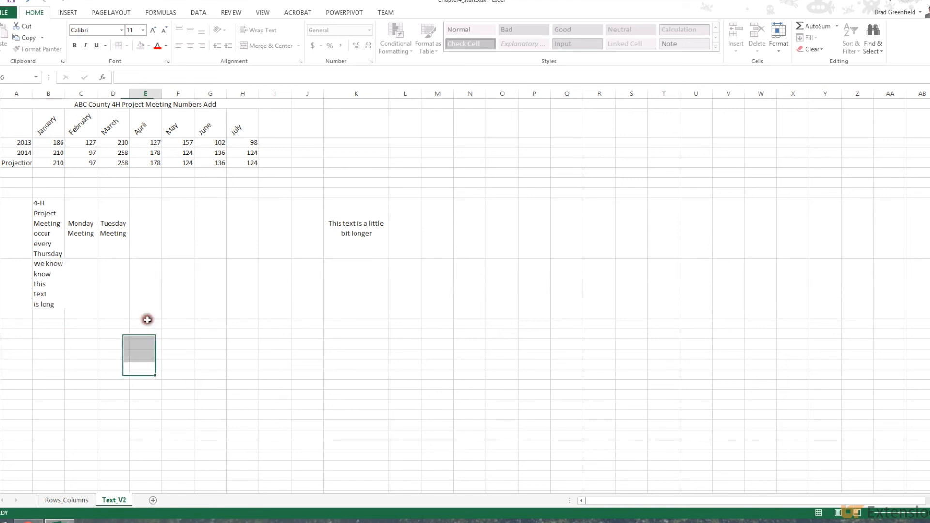
Step: Align the multi-line text in B10 to the vertical middle and center it horizontally
click(52, 282)
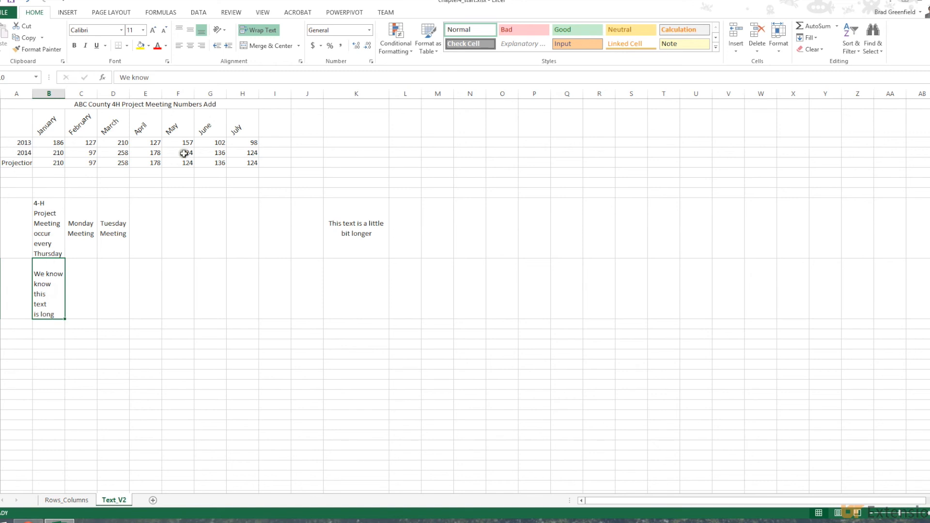
click(187, 32)
click(189, 46)
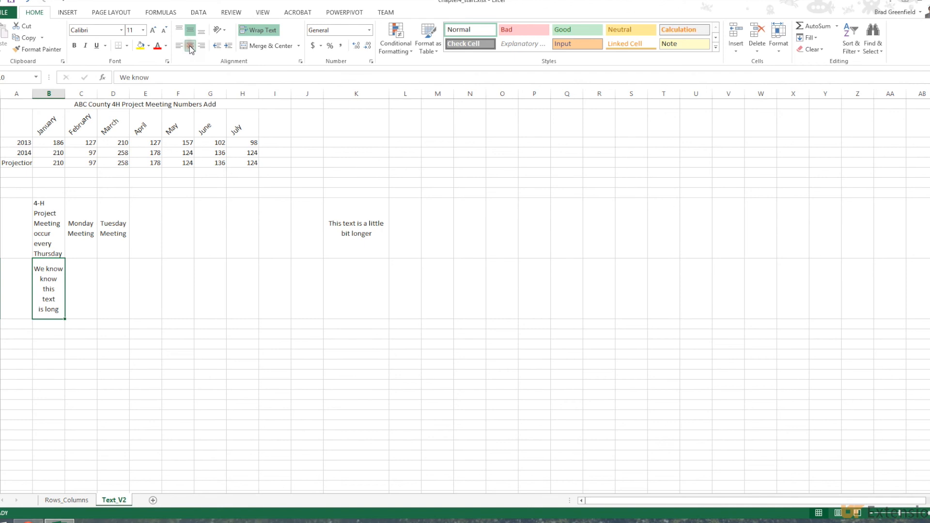